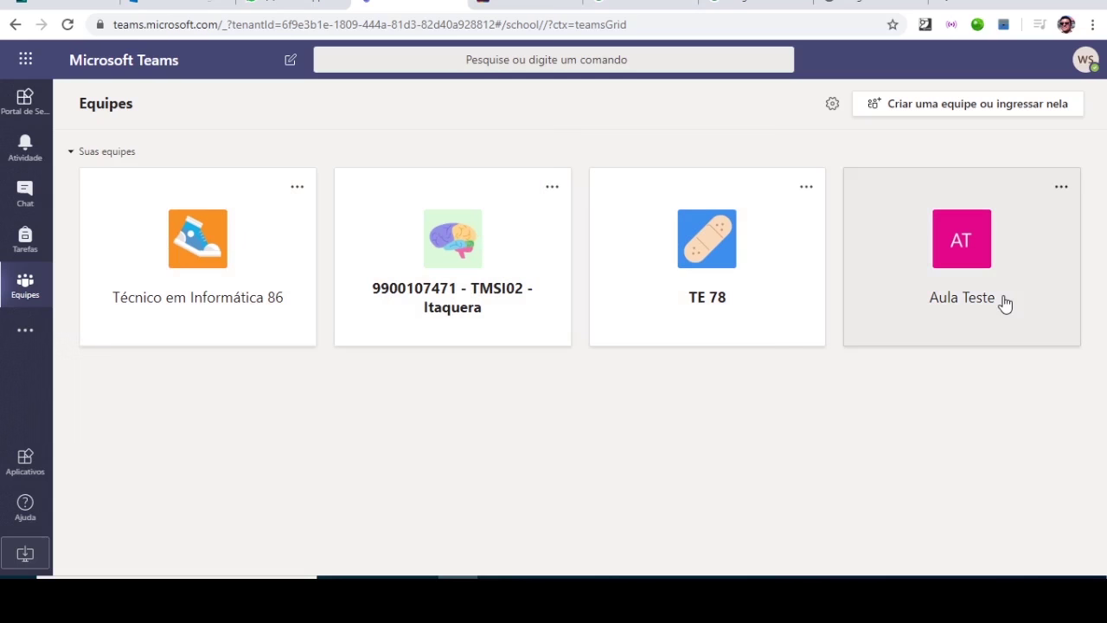
Start a quiz assignment (Questionário) for the Aula Teste team and create a new blank quiz for it in Microsoft Forms
left_click(975, 242)
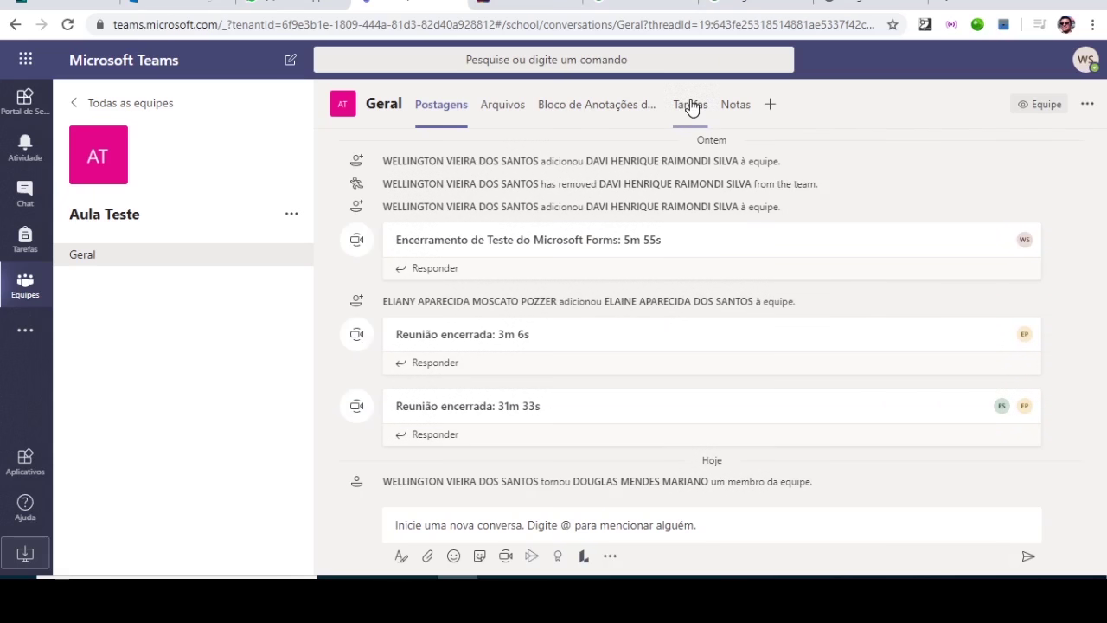
left_click(690, 106)
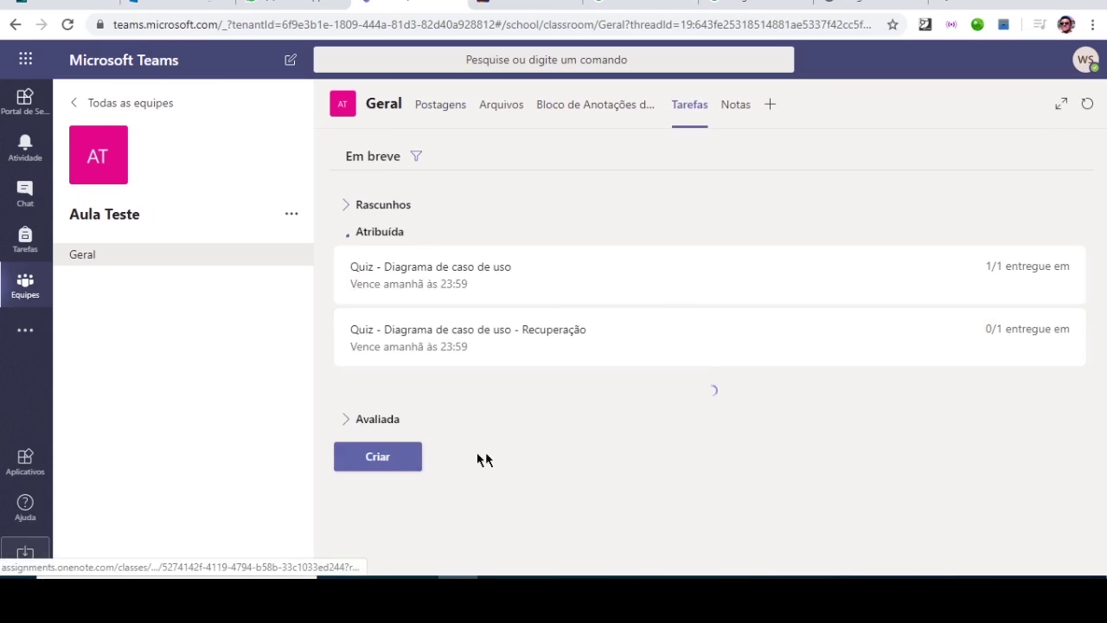
left_click(378, 447)
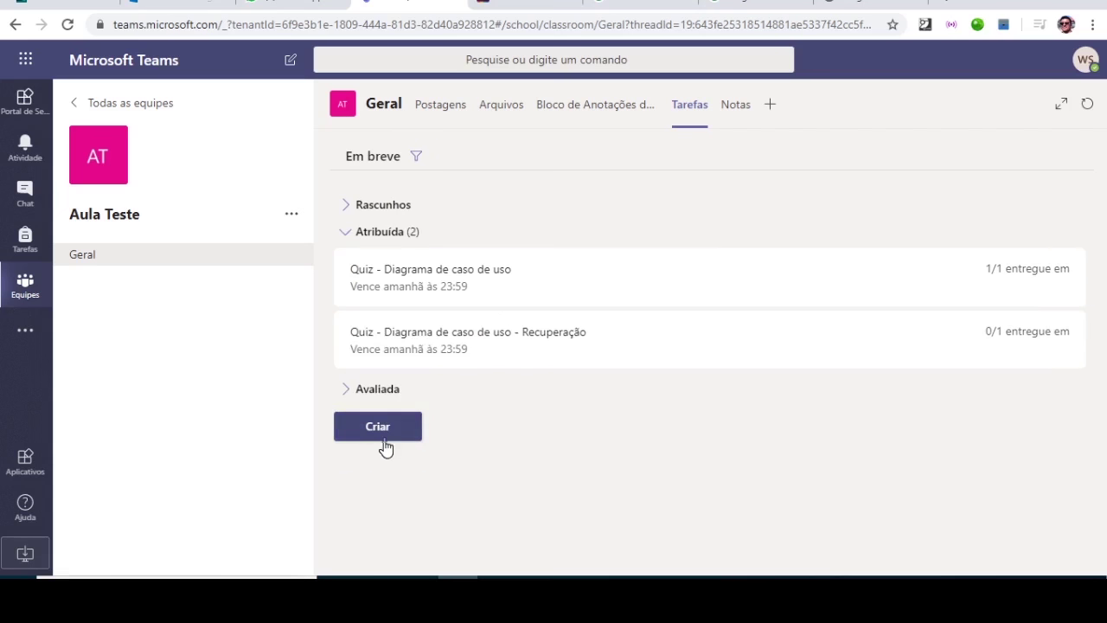
left_click(381, 429)
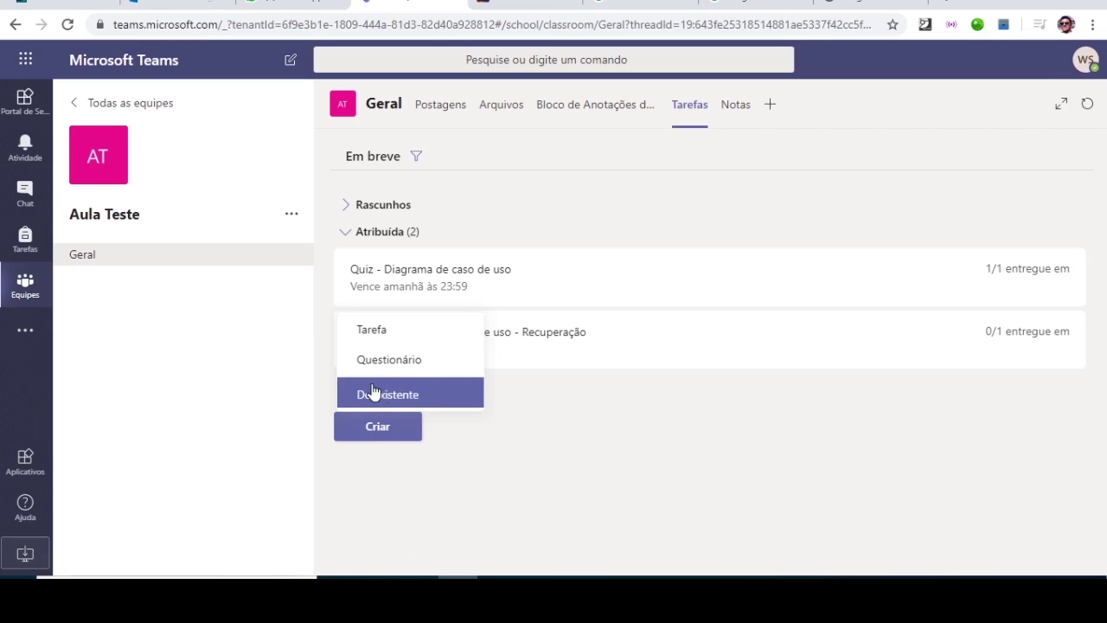
left_click(437, 362)
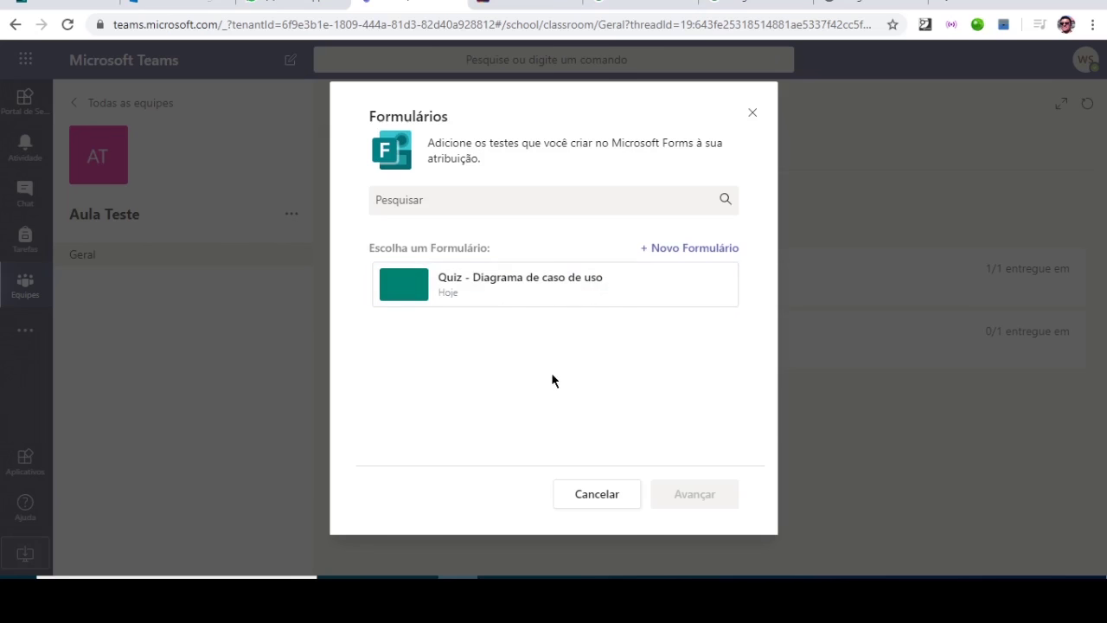
left_click(718, 248)
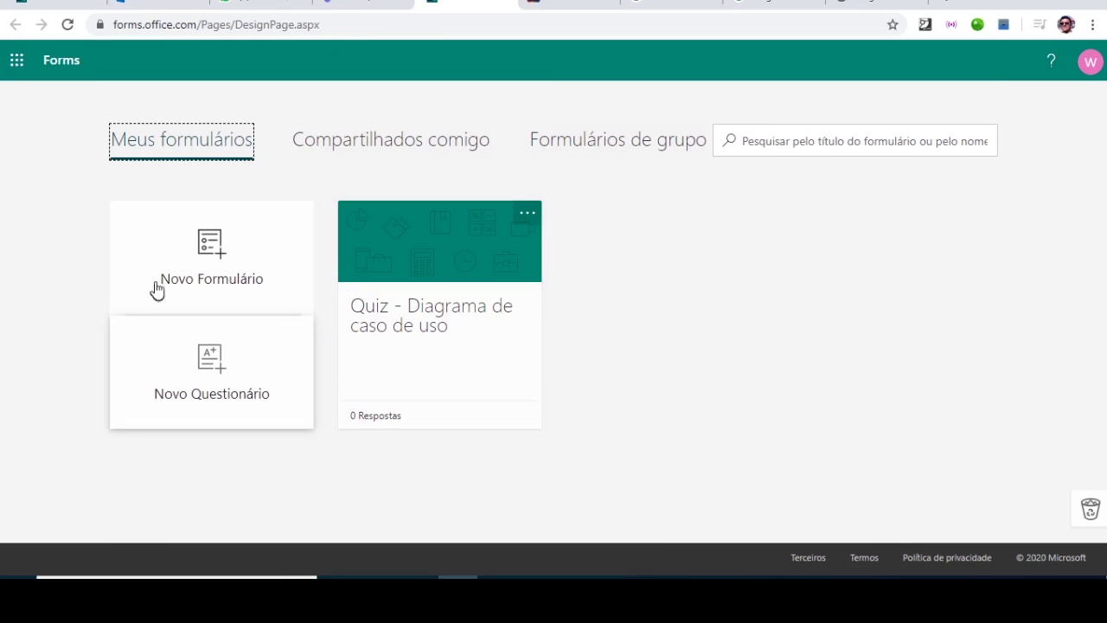
left_click(215, 361)
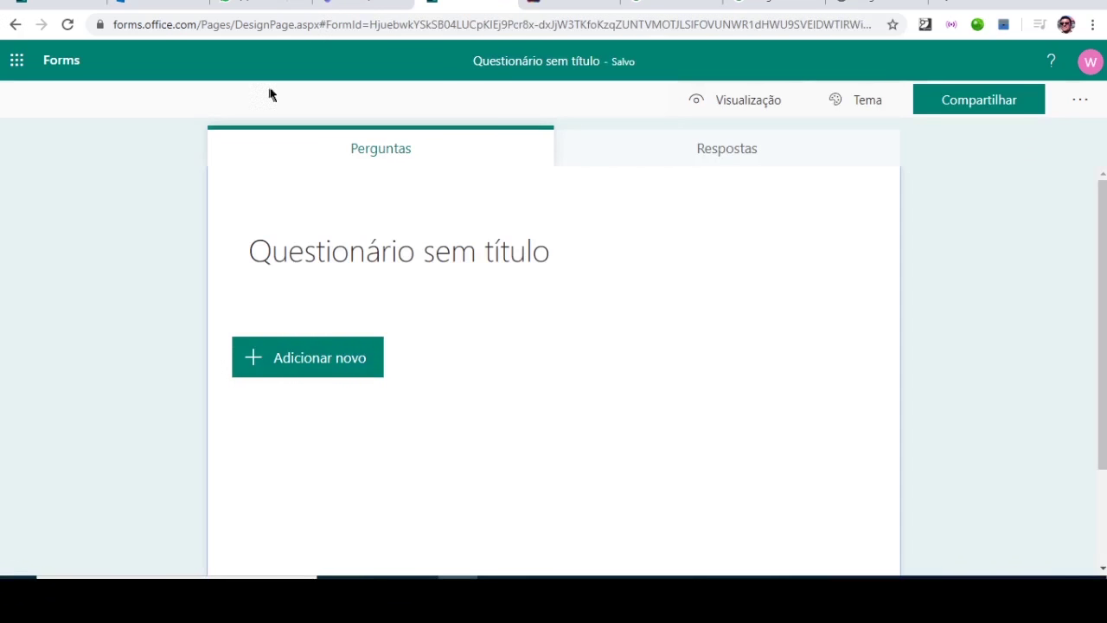
Title the new quiz "Quiz UML - Orientação a Objetos - Conceitos"
left_click(327, 264)
type("UML - Orientação a Objetos")
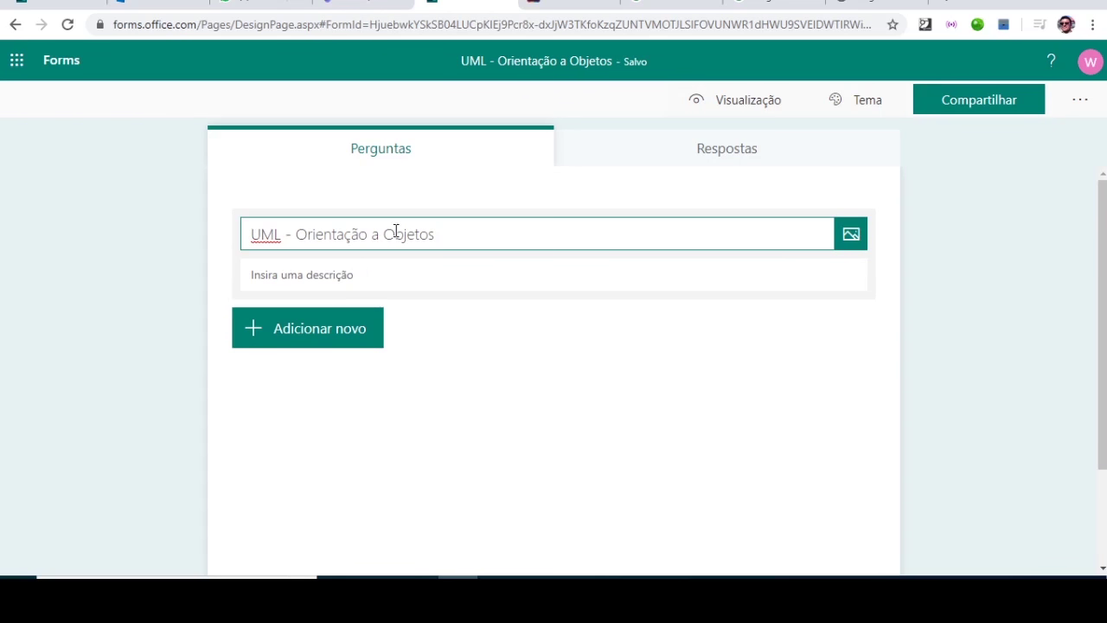
key("Home")
type("Quiz")
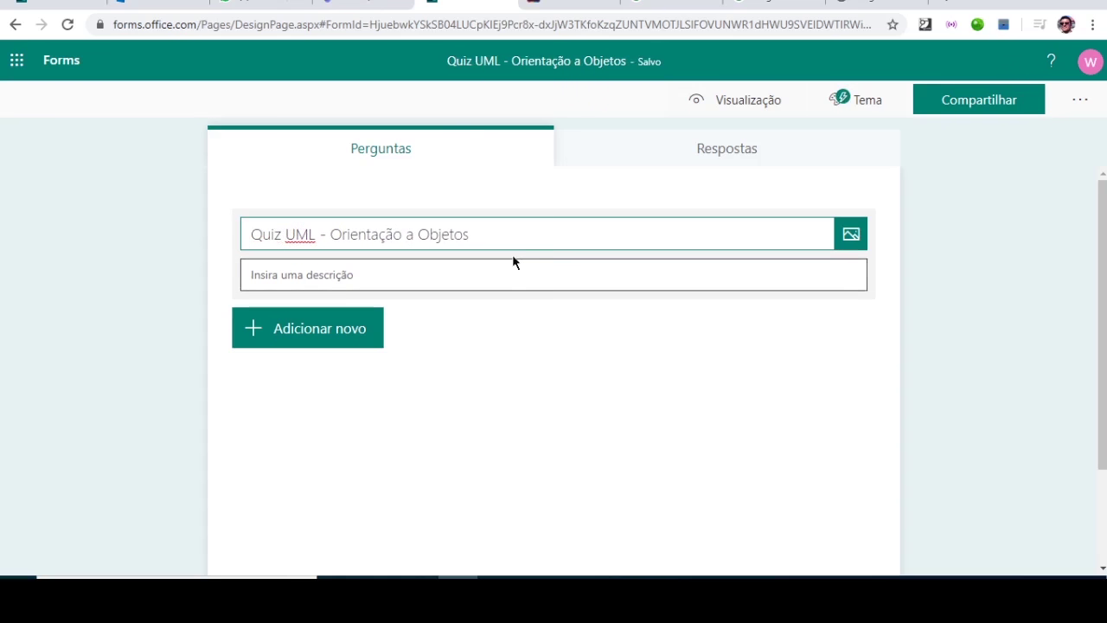
left_click(547, 229)
type("- ")
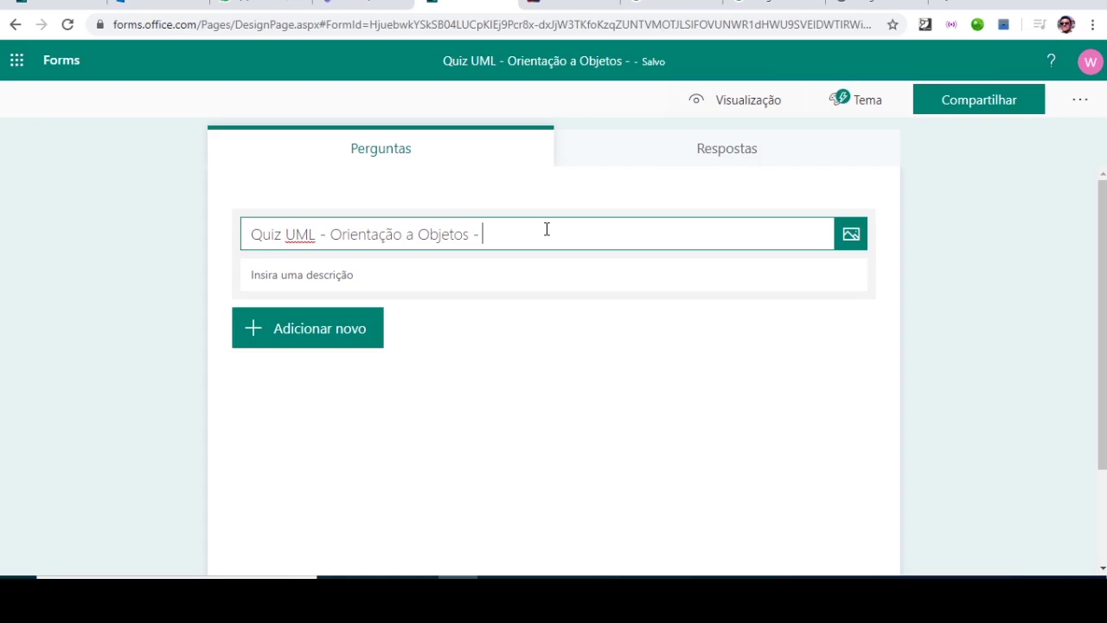
type("Conc")
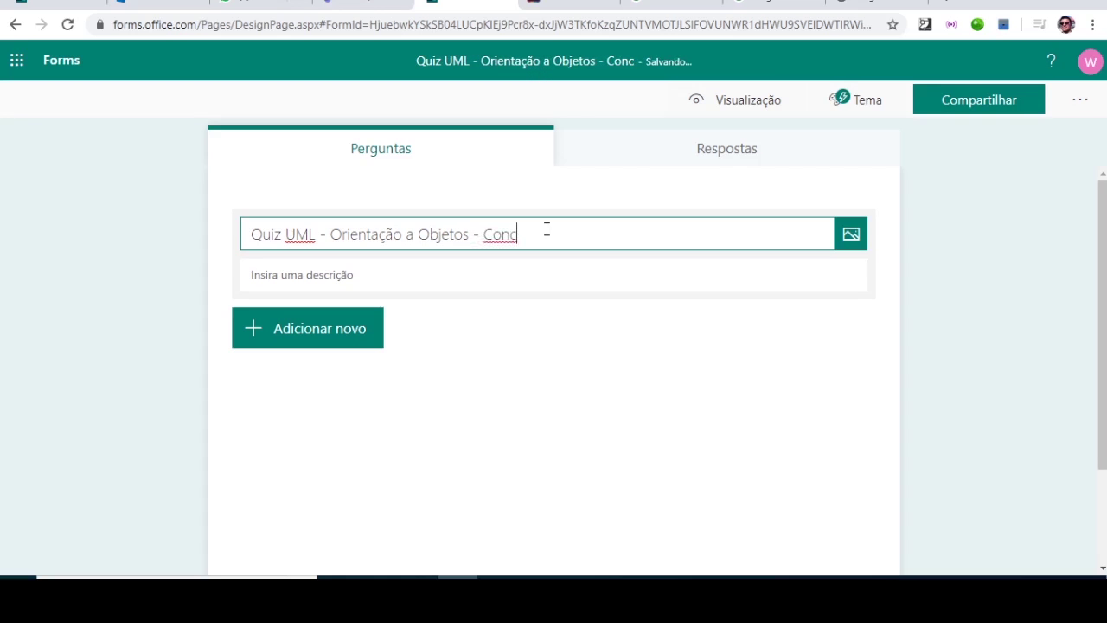
type("eitos")
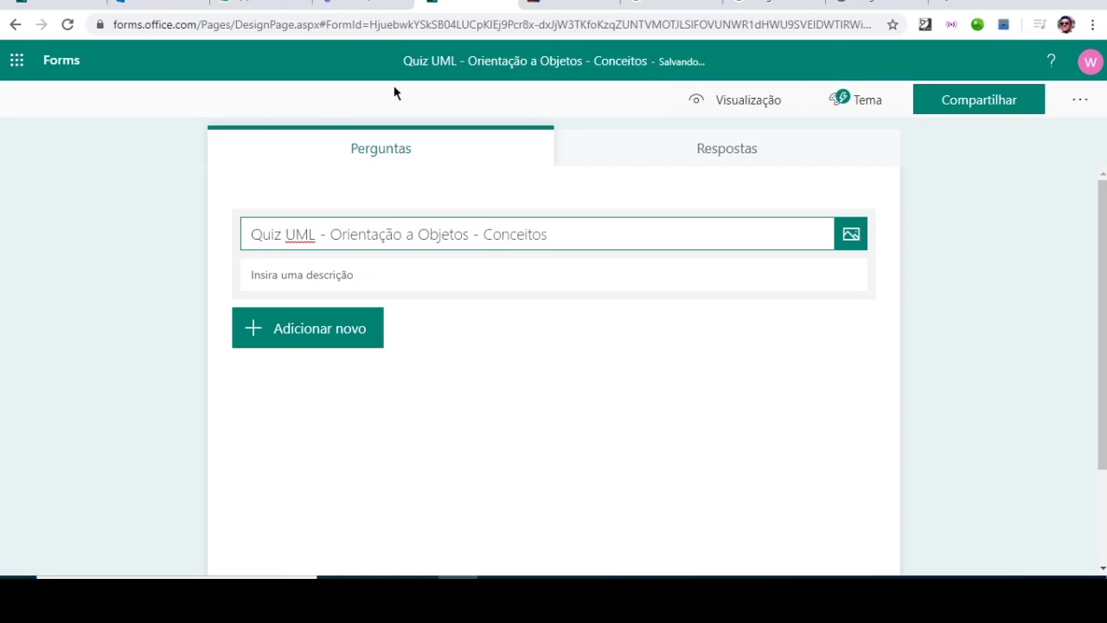
Enter "Conceitos.." as the quiz description, view the quiz's responses page and return to the questions
left_click(477, 270)
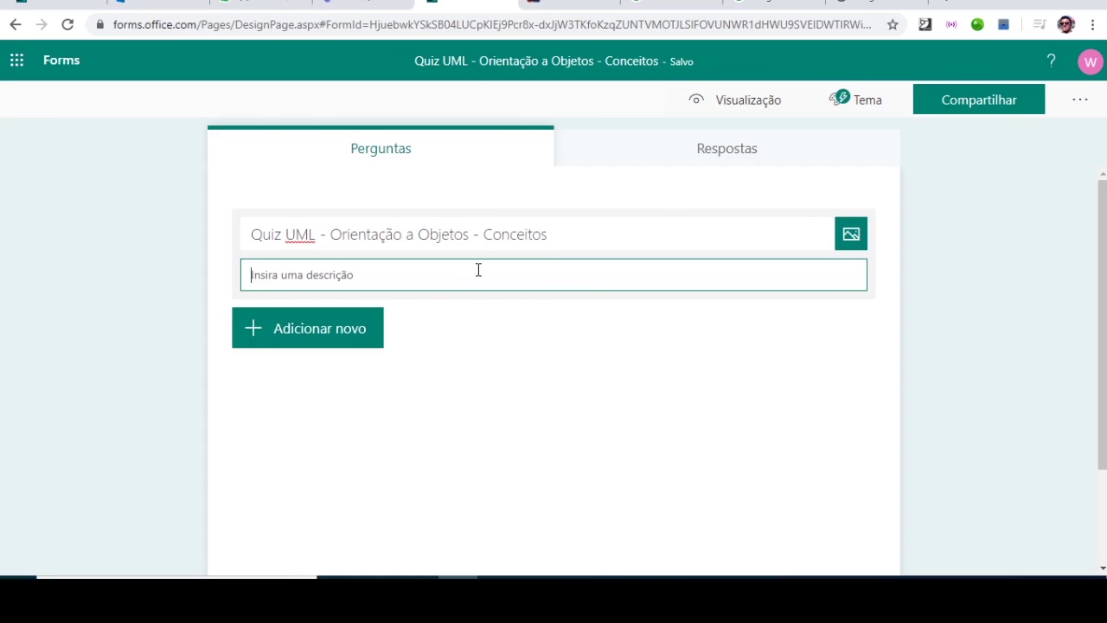
type("Con")
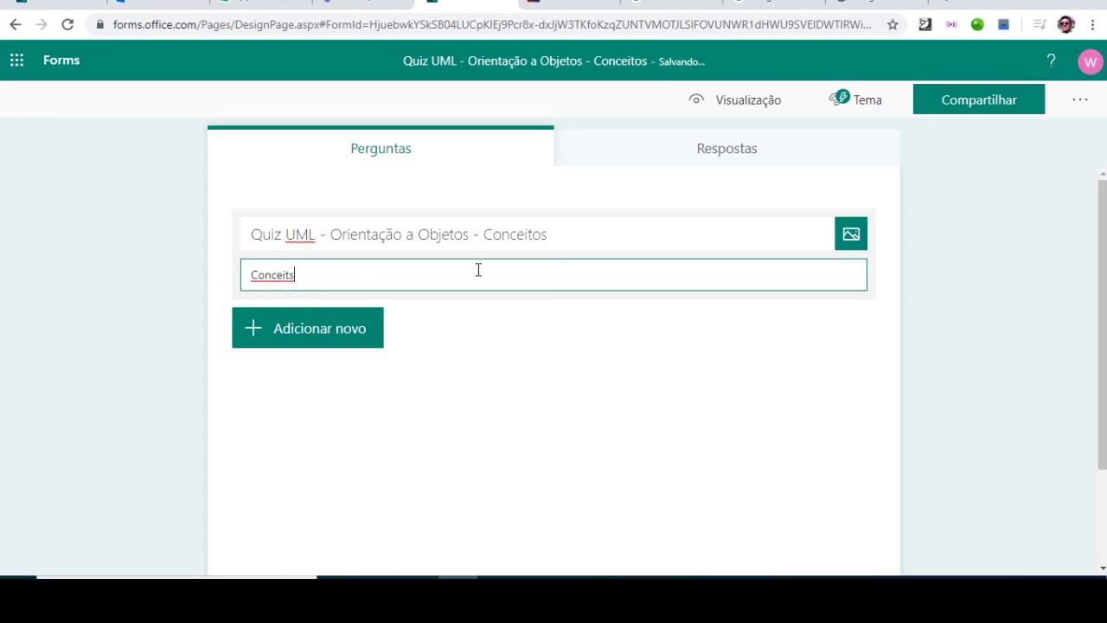
type("ceitos..")
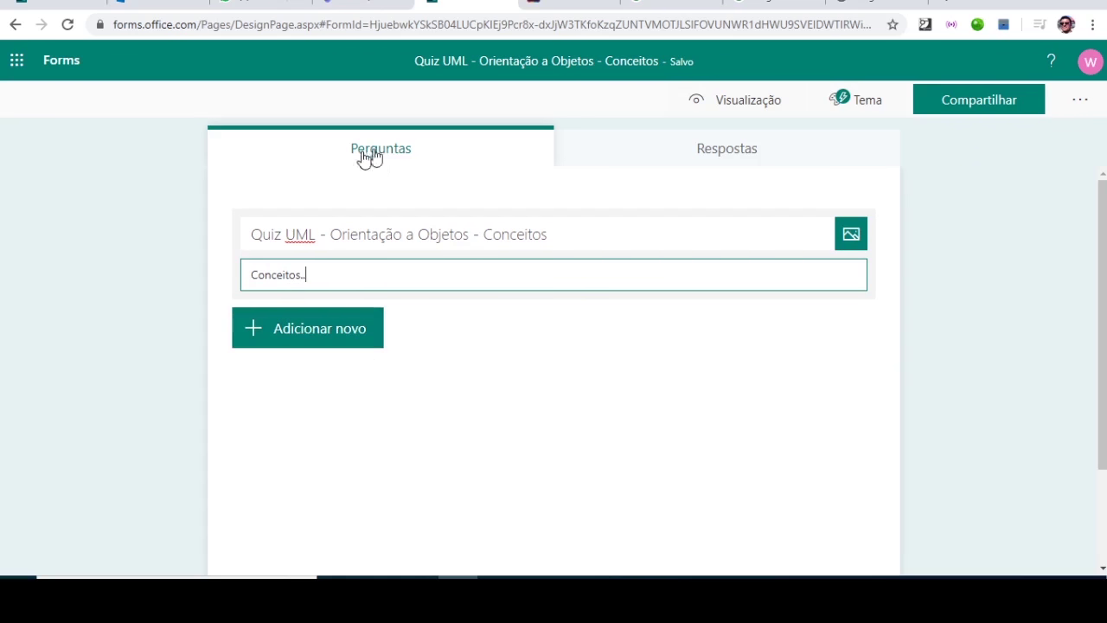
left_click(746, 161)
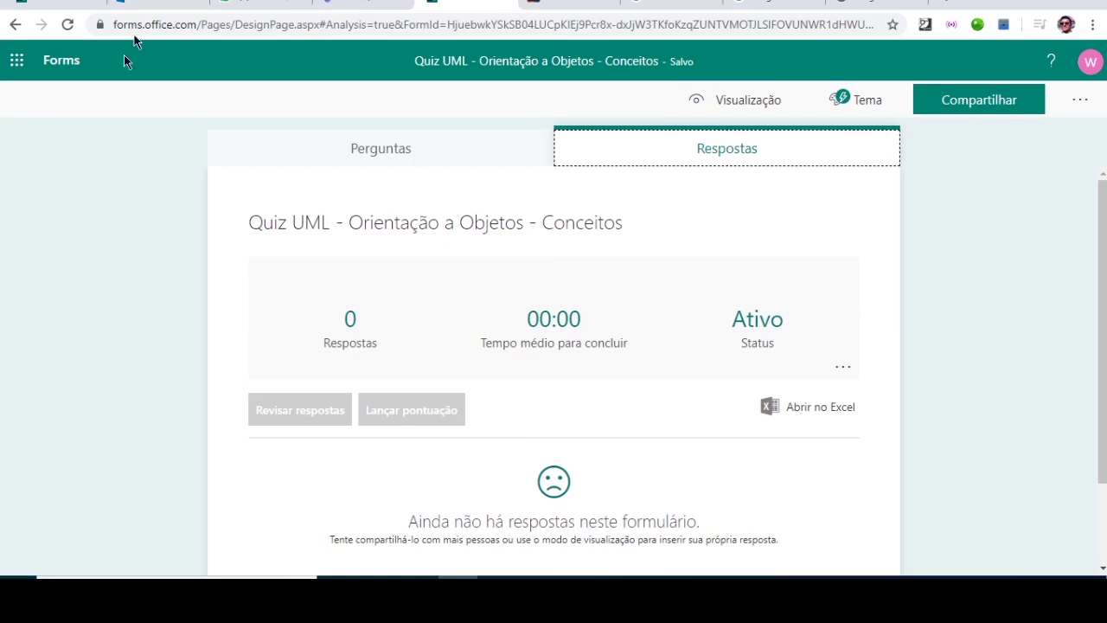
left_click(424, 155)
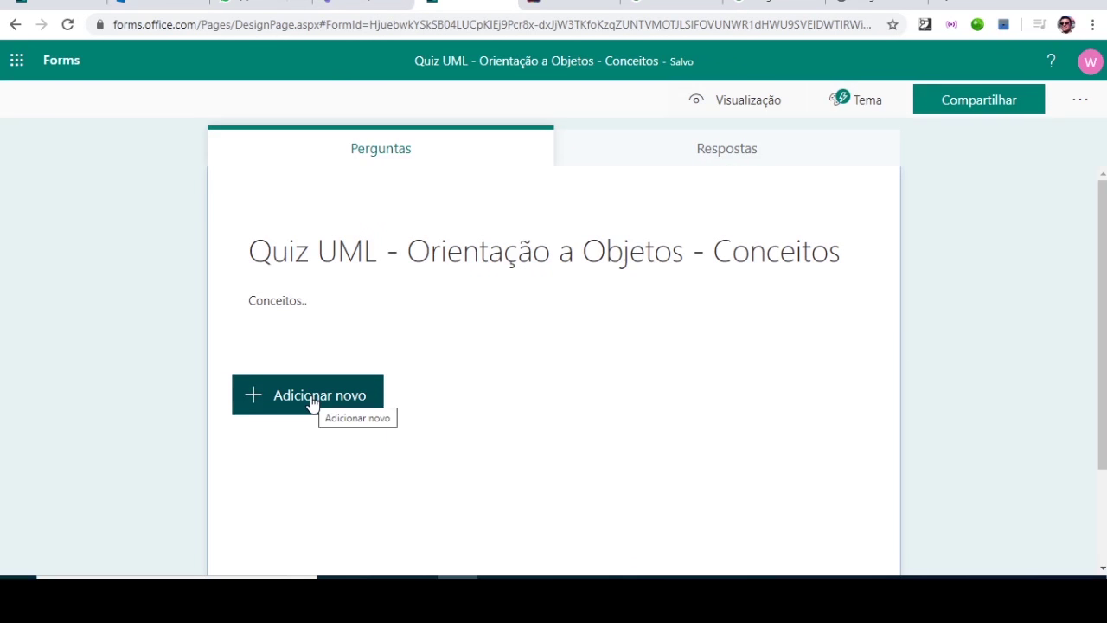
Add a choice question with the text "Conceito de polimorfismo", copied from the Word document
left_click(311, 402)
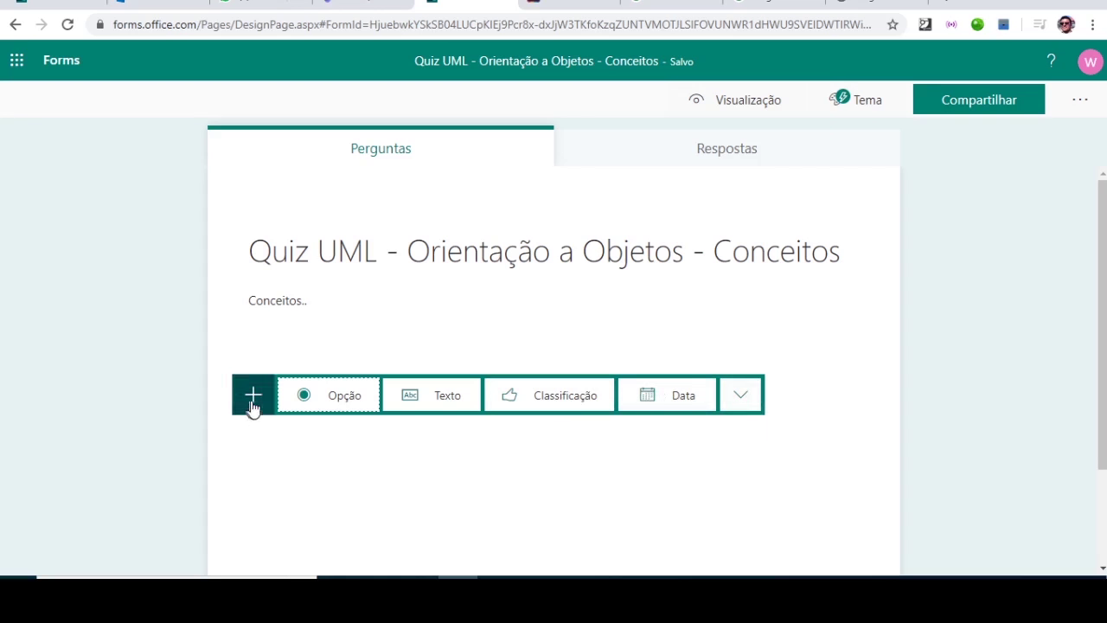
left_click(345, 394)
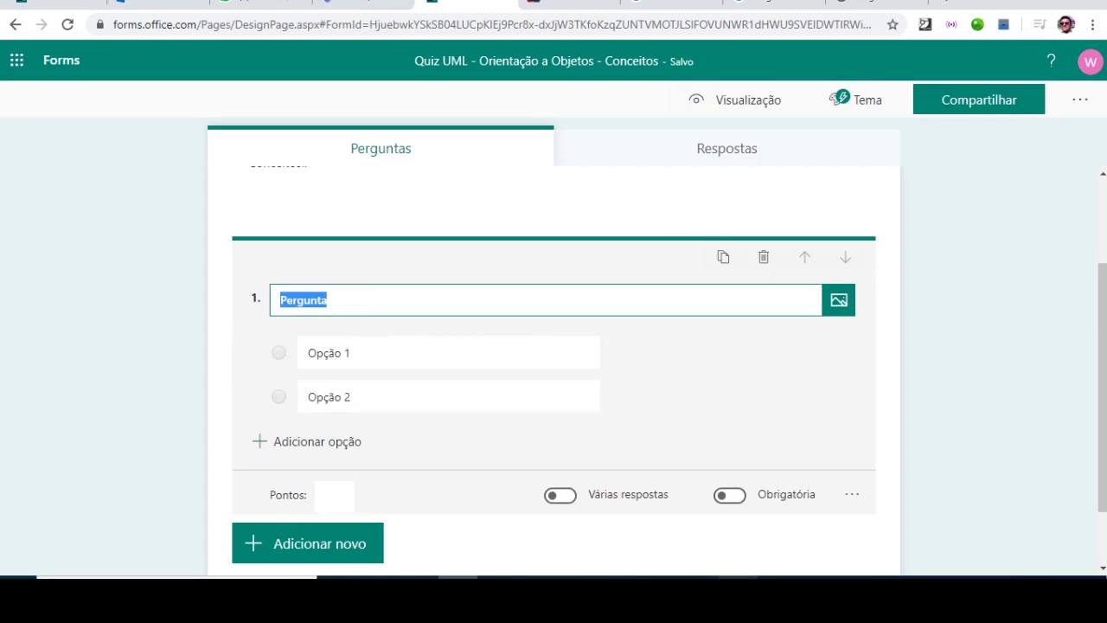
left_click(618, 594)
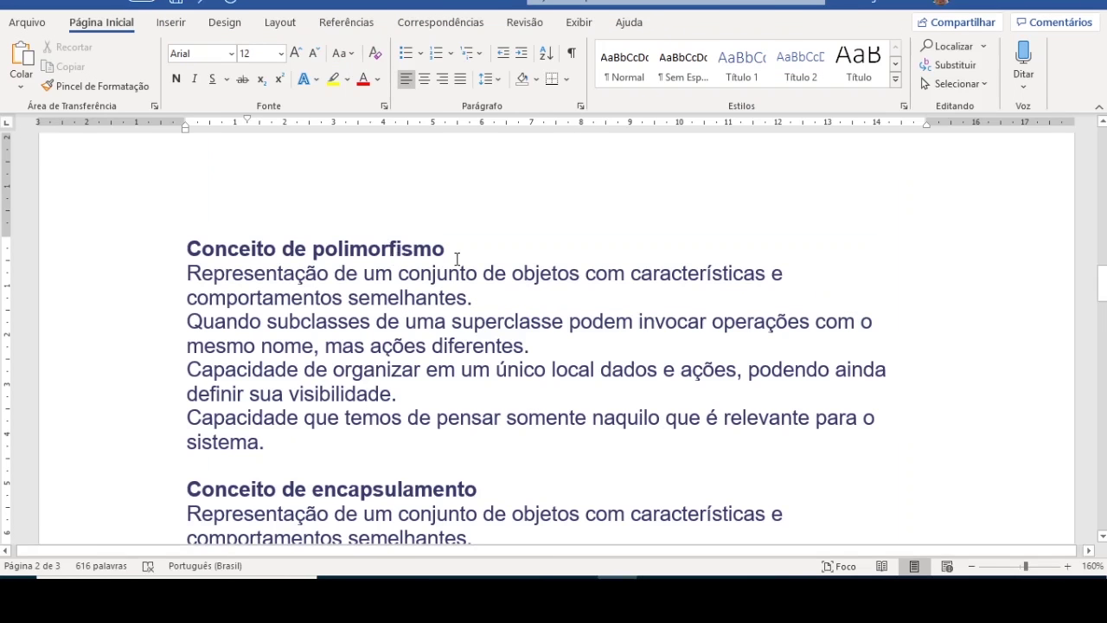
scroll(431, 266, "up", 9)
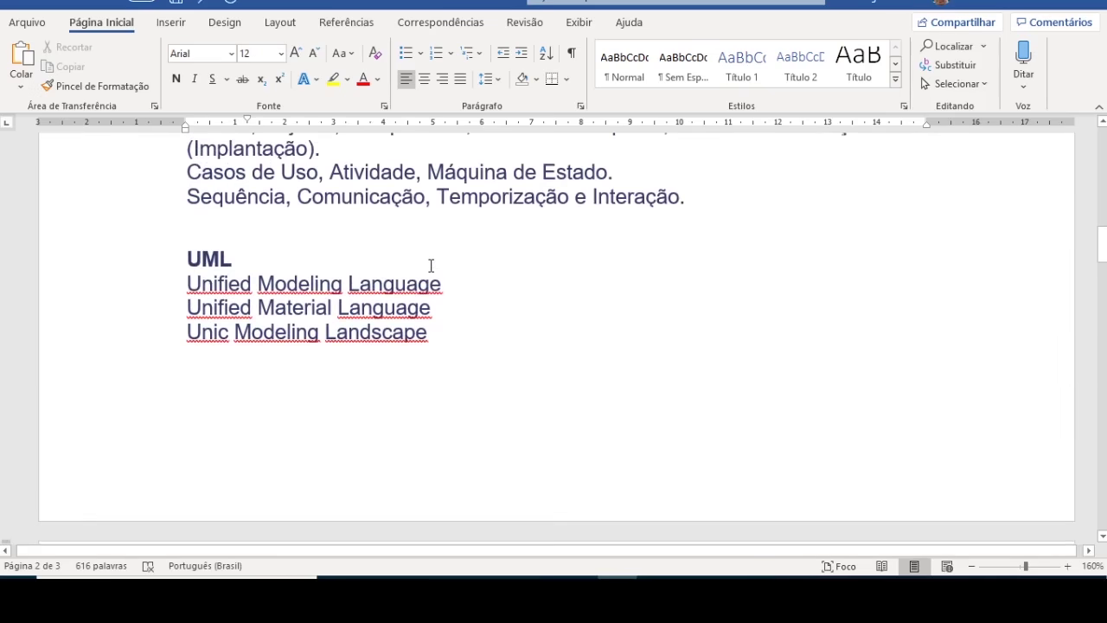
scroll(430, 265, "down", 12)
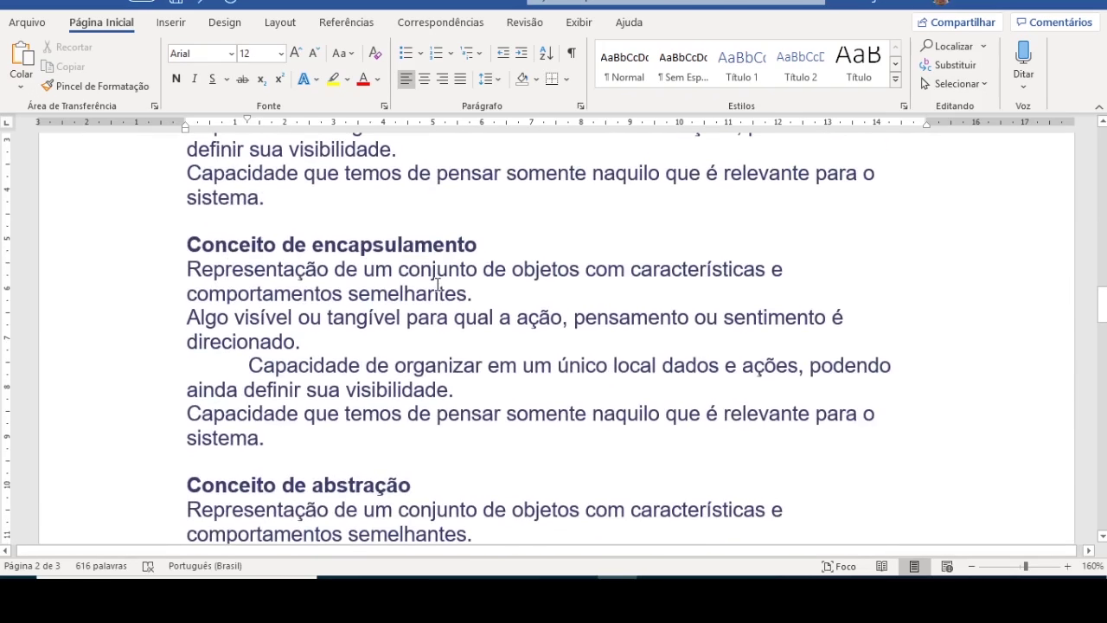
scroll(436, 286, "up", 4)
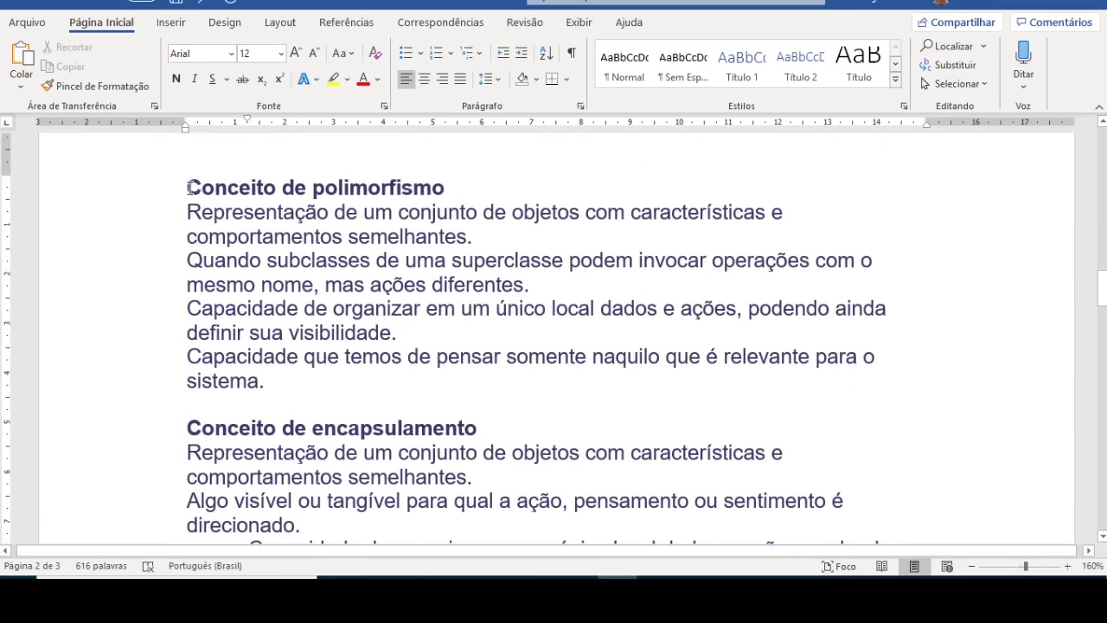
left_click_drag(189, 187, 465, 183)
key("ctrl+c")
key("alt+Tab")
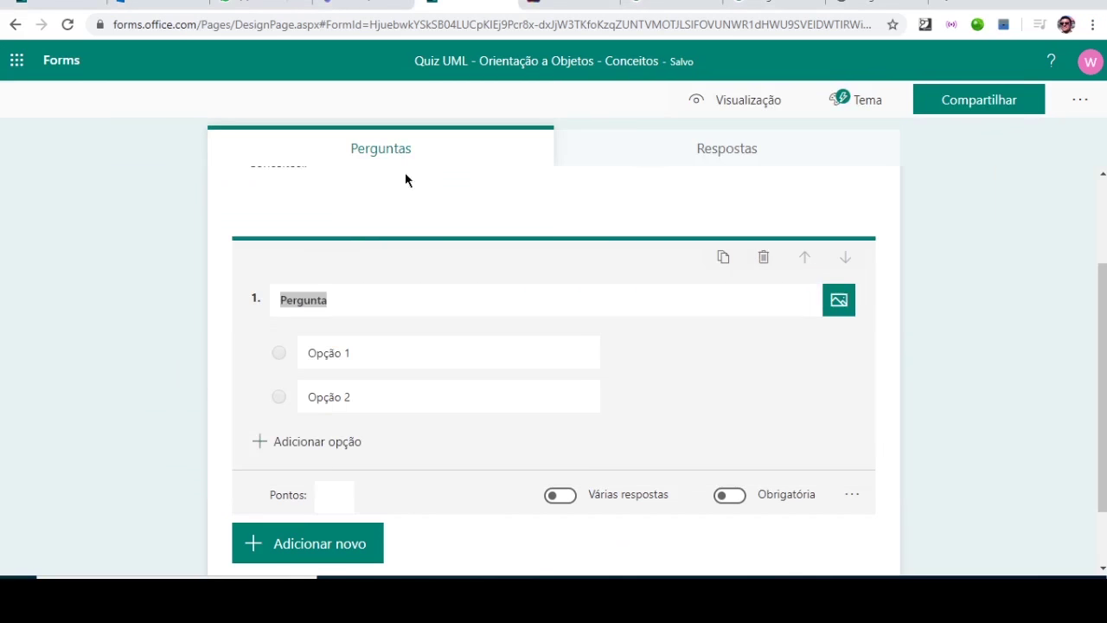
key("ctrl+v")
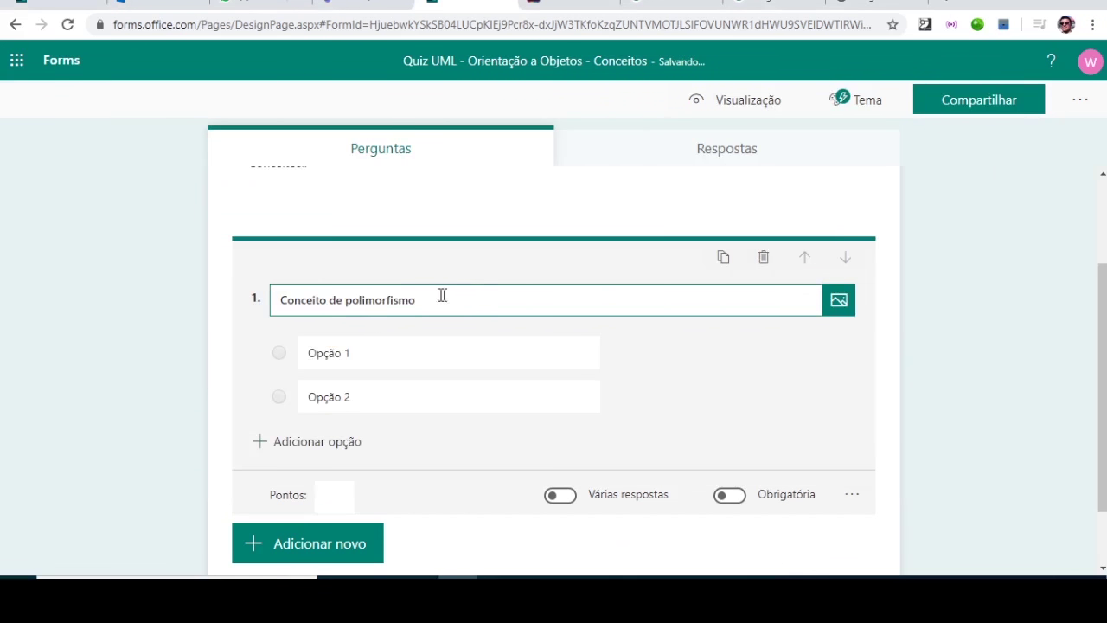
Set the first answer option to "Representação de um conjunto de objetos com características e comportamentos semelhantes.", copied from the Word document
left_click(393, 352)
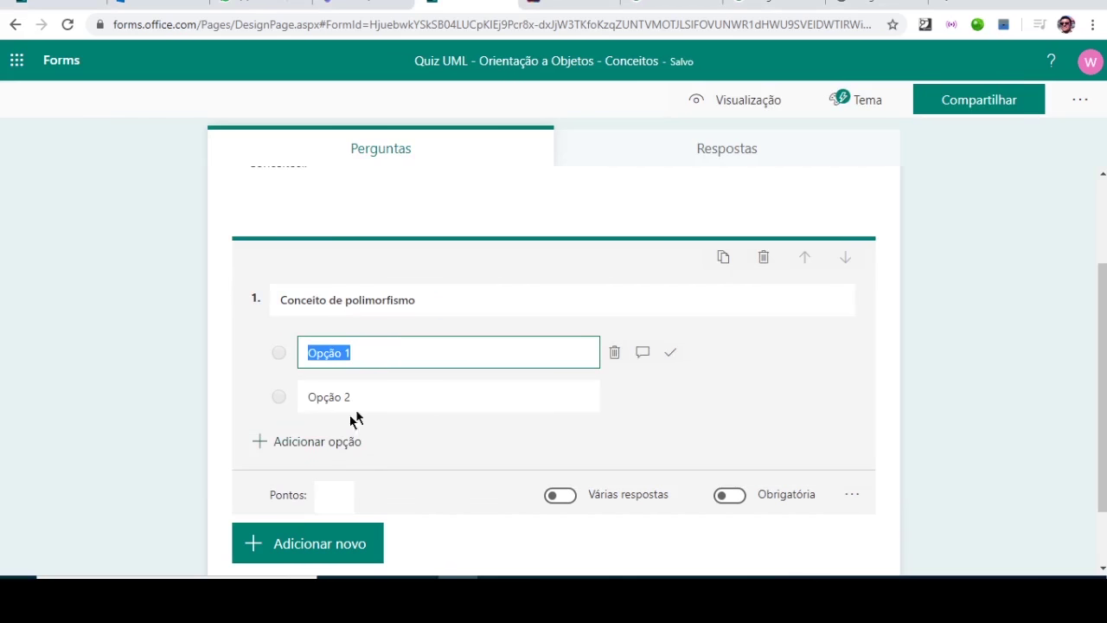
key("alt+Tab")
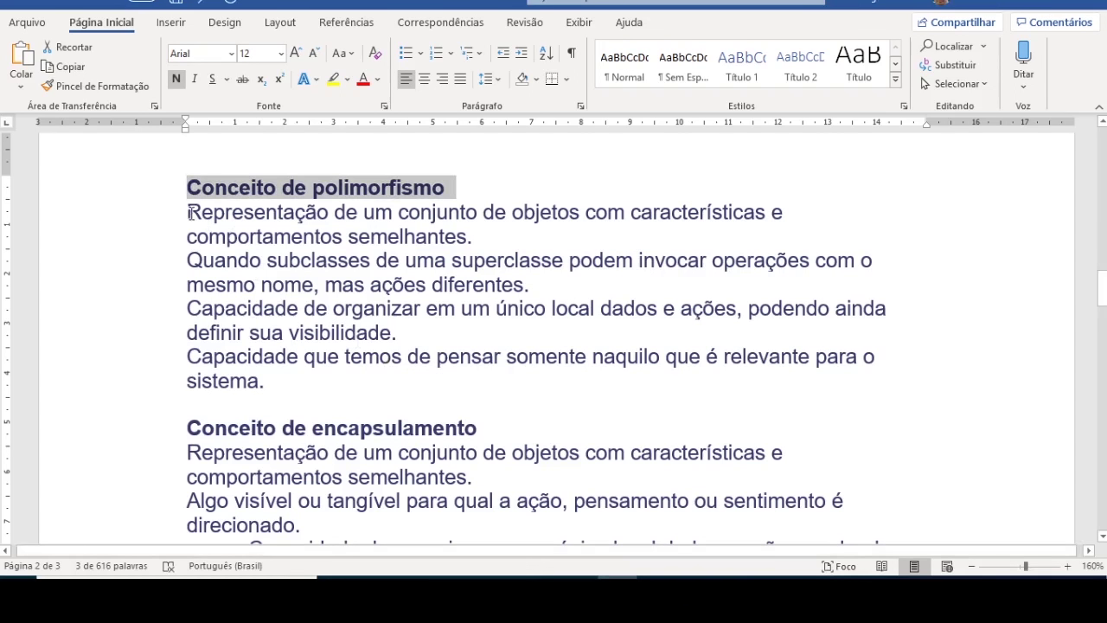
left_click_drag(187, 212, 479, 236)
key("ctrl+c")
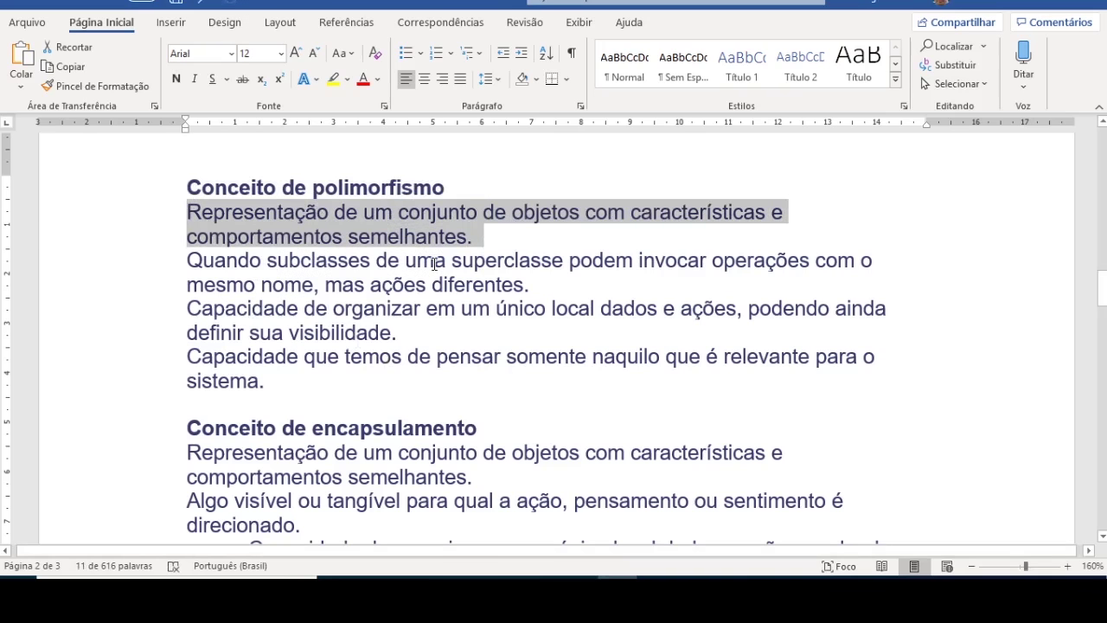
key("alt+Tab")
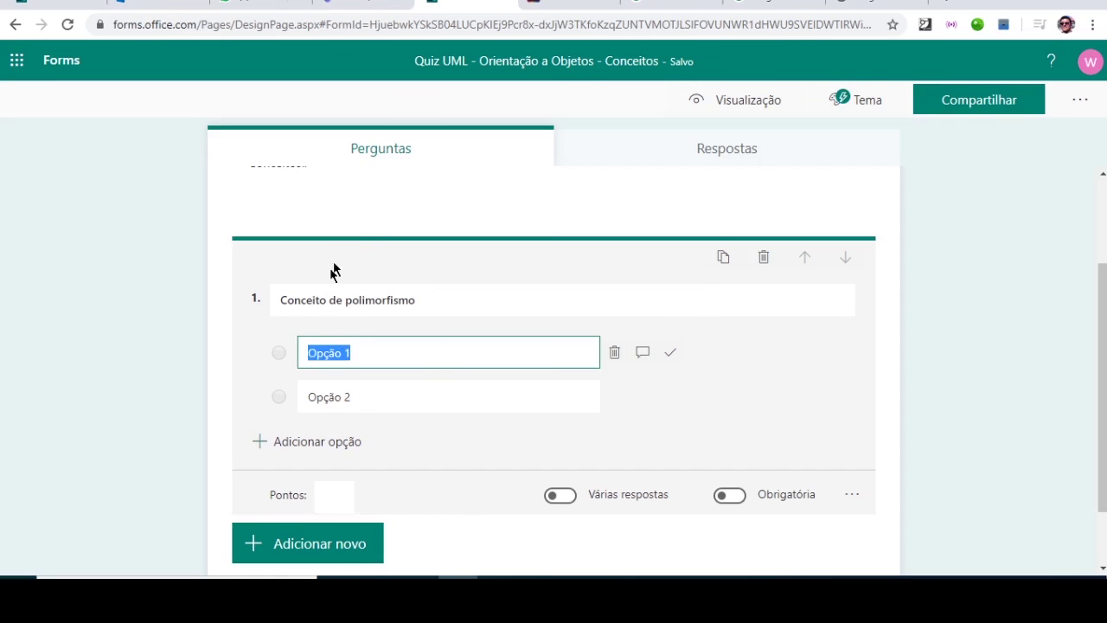
key("ctrl+v")
Copy "Quando subclasses de uma superclasse podem invocar operações com o mesmo nome, mas ações diferentes." from Word into the second answer option
left_click(360, 398)
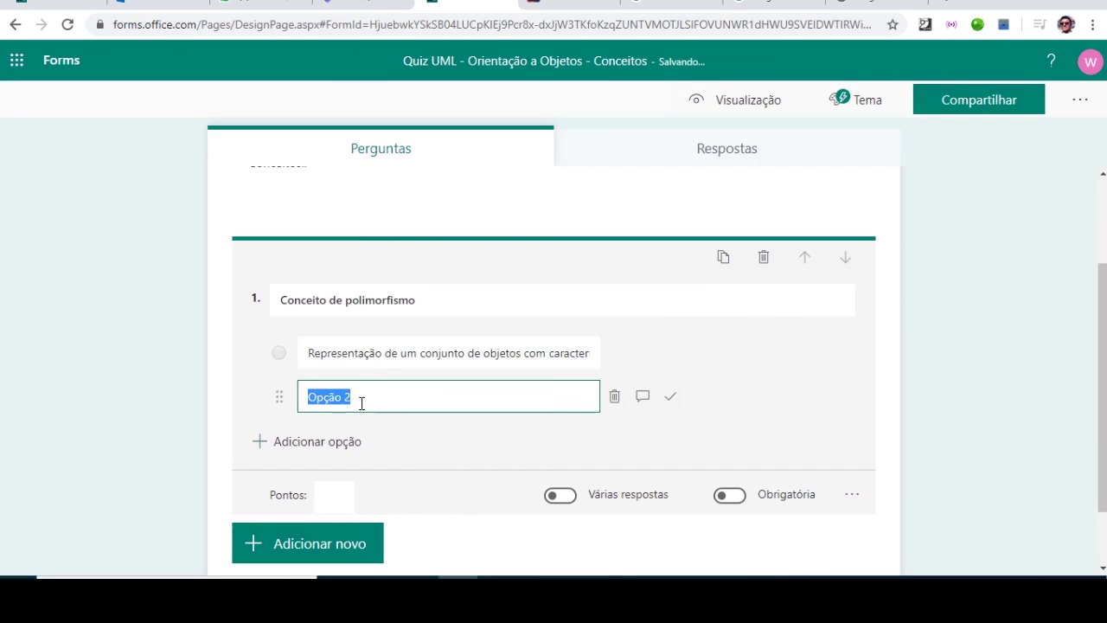
key("alt+Tab")
left_click_drag(192, 260, 528, 286)
key("ctrl+c")
key("alt+Tab")
key("ctrl+v")
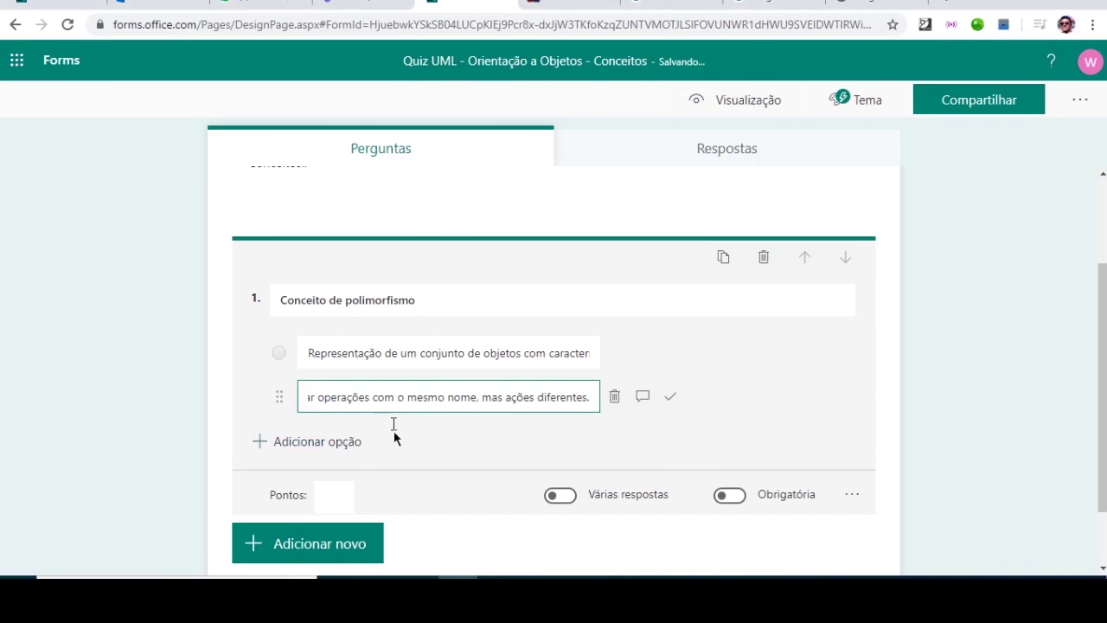
Add a third answer option copied from Word: "Capacidade de organizar em um único local dados e ações, podendo ainda definir sua visibilidade."
left_click(309, 448)
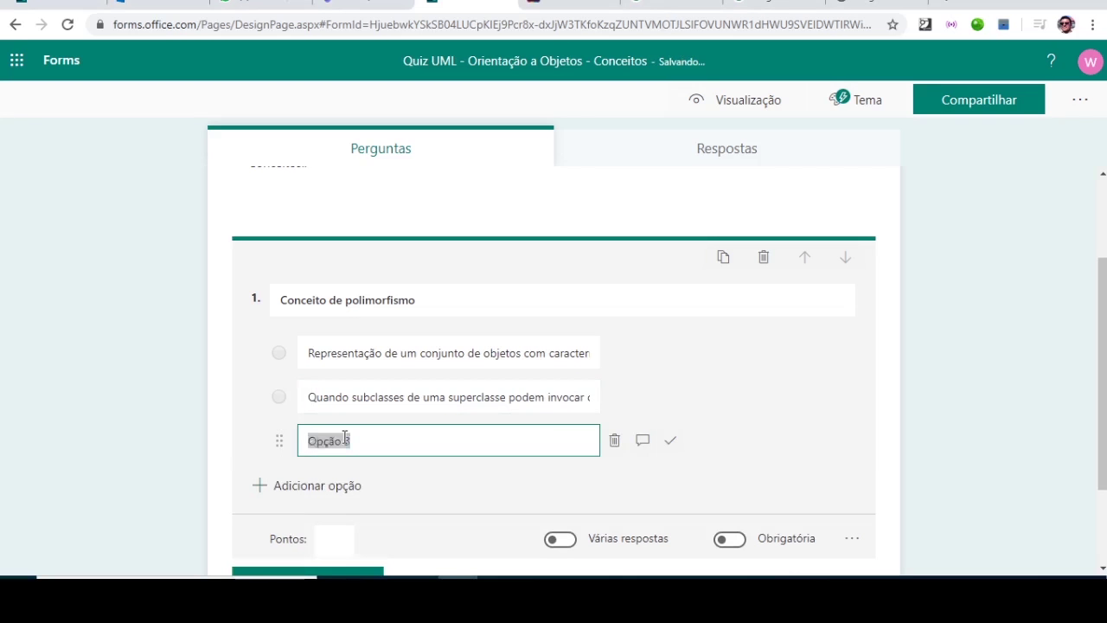
key("alt+Tab")
left_click_drag(192, 309, 404, 324)
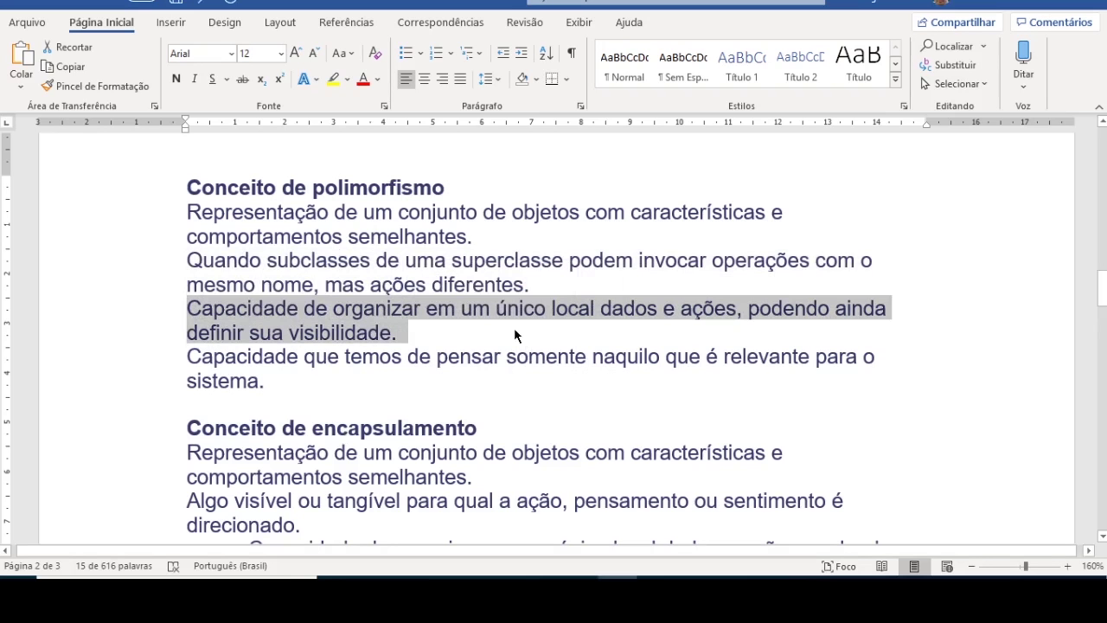
key("alt+Tab")
left_click(418, 438)
key("ctrl+v")
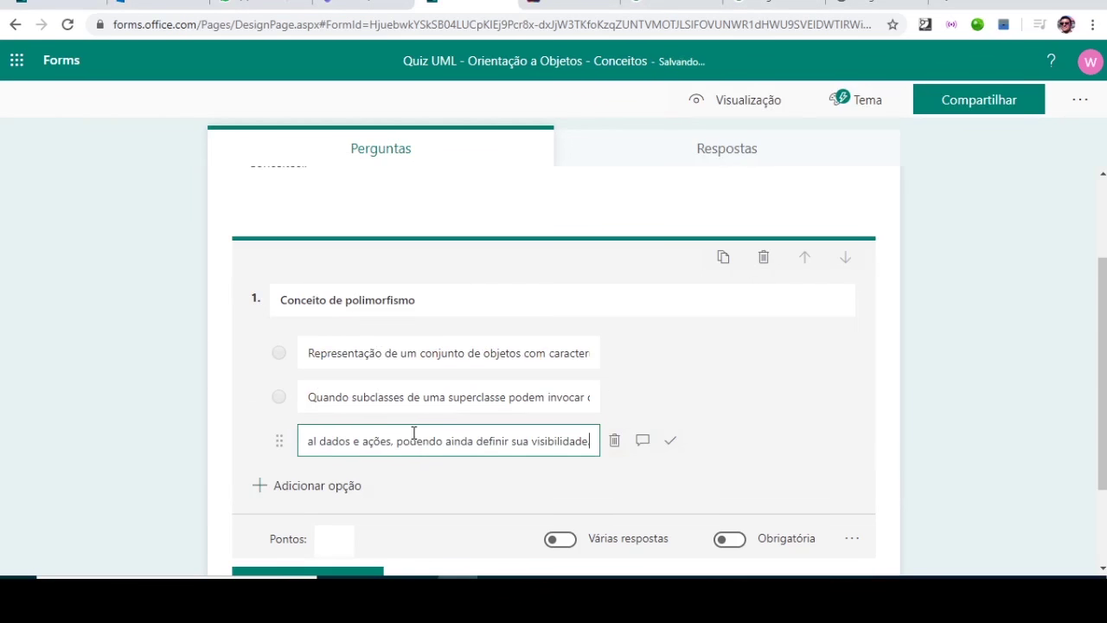
Add a fourth answer option copied from Word: "Capacidade que temos de pensar somente naquilo que é relevante para o sistema."
left_click(305, 486)
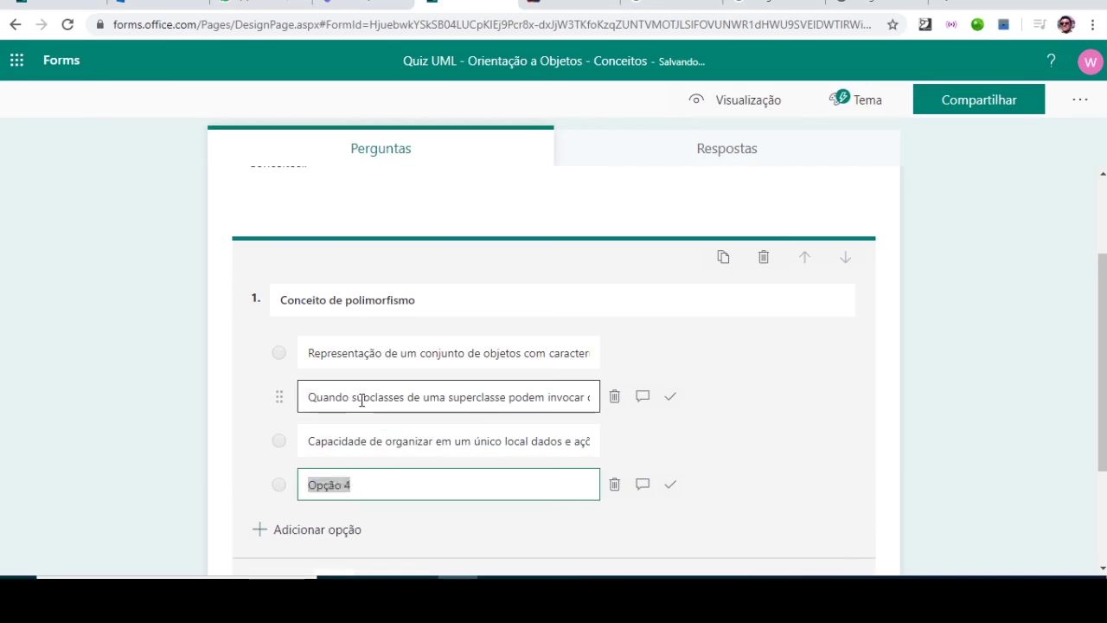
key("alt+Tab")
left_click_drag(229, 357, 292, 382)
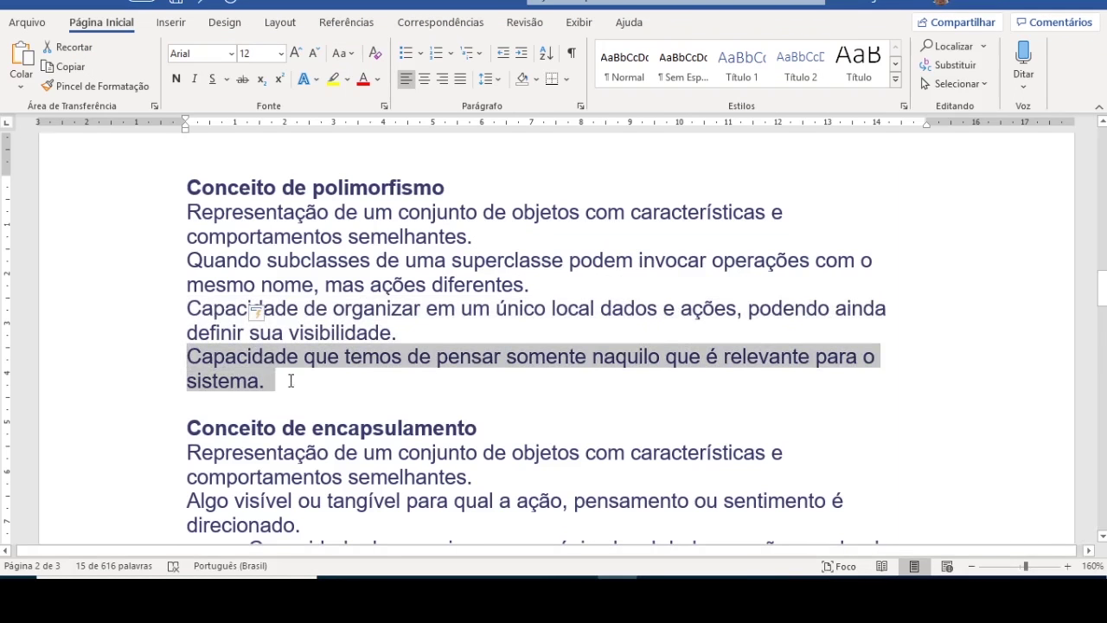
key("ctrl+c")
key("alt+Tab")
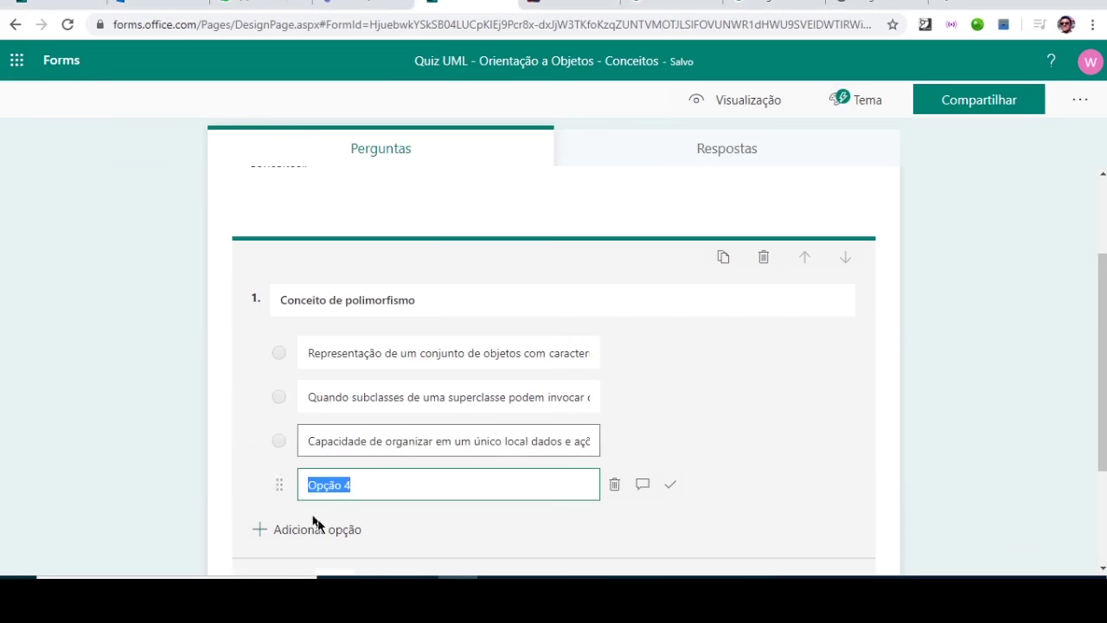
key("ctrl+v")
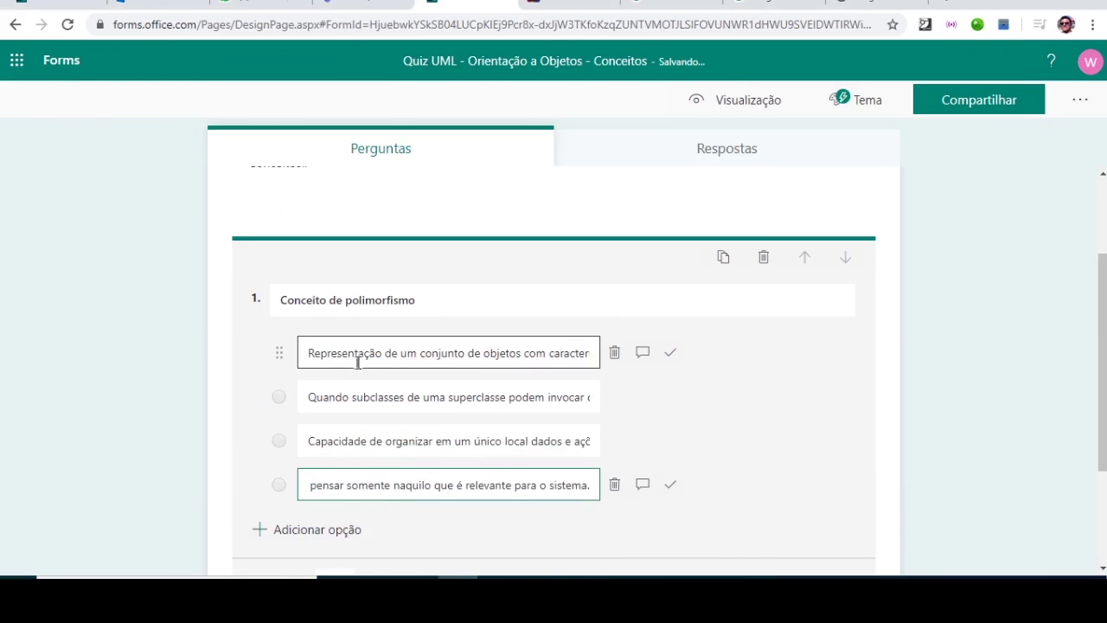
Review the polymorphism answers in Word, and mark the option starting "Quando subclasses de uma superclasse" as the correct answer in Forms
key("alt+Tab")
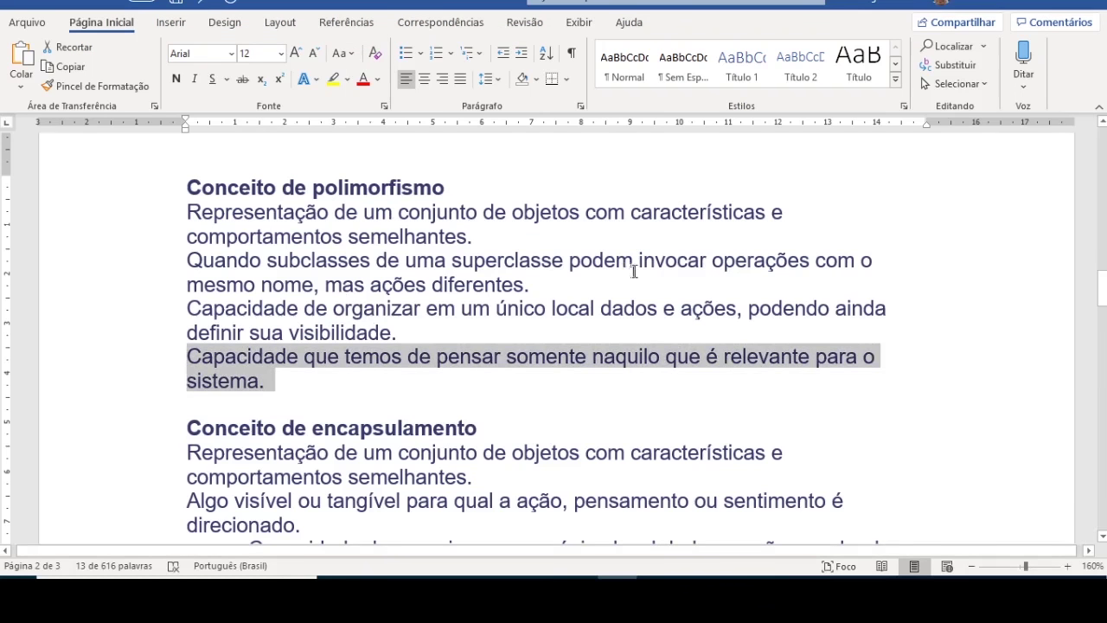
left_click(560, 298)
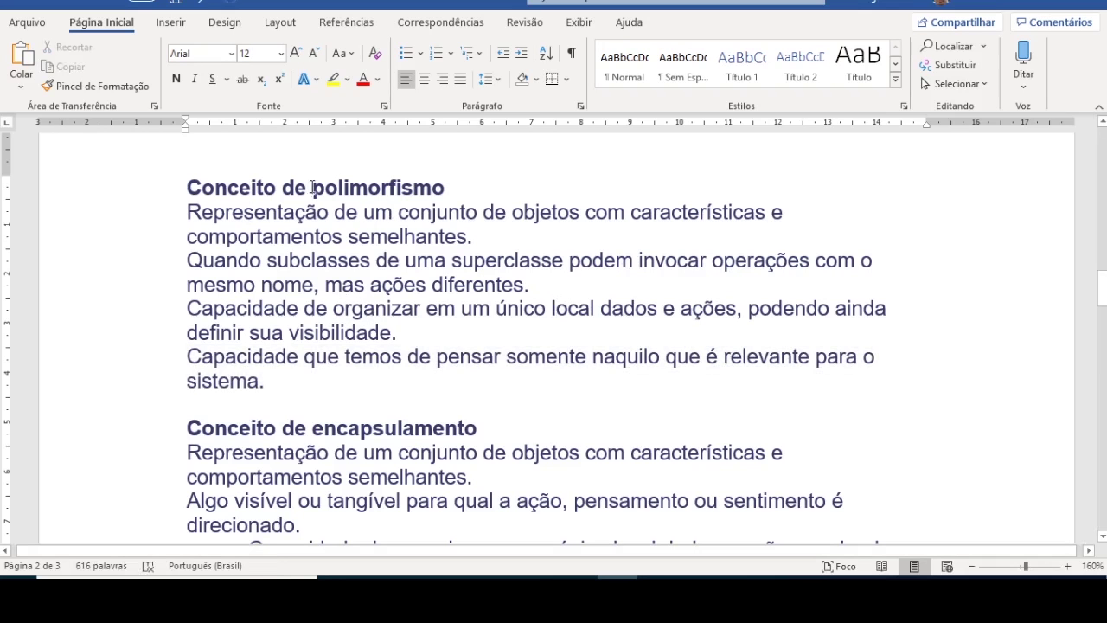
left_click_drag(312, 186, 445, 175)
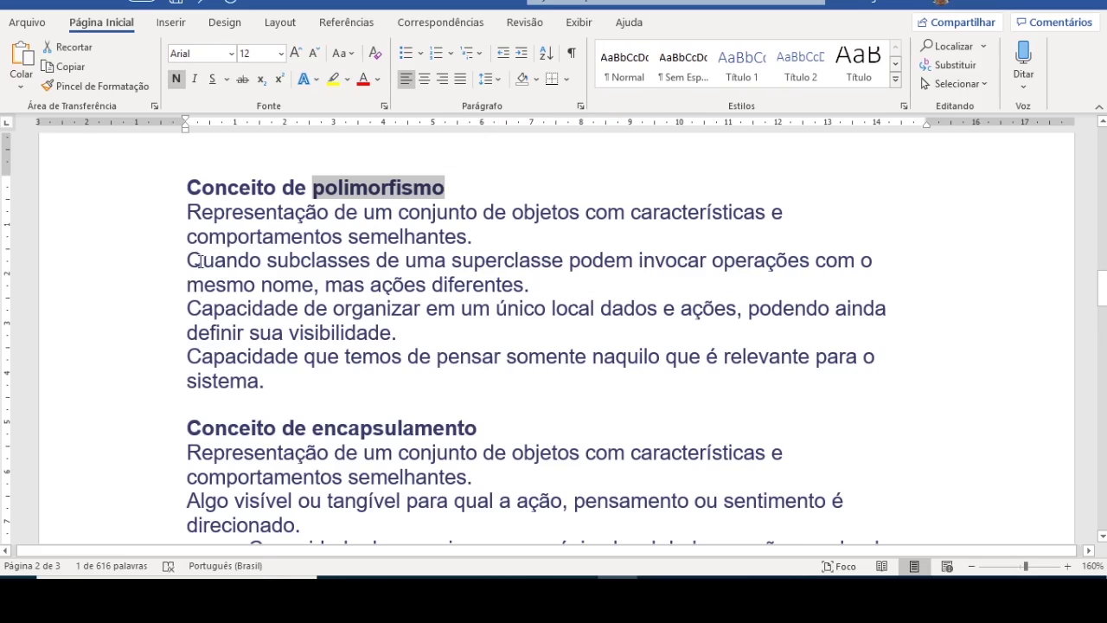
left_click_drag(189, 260, 514, 286)
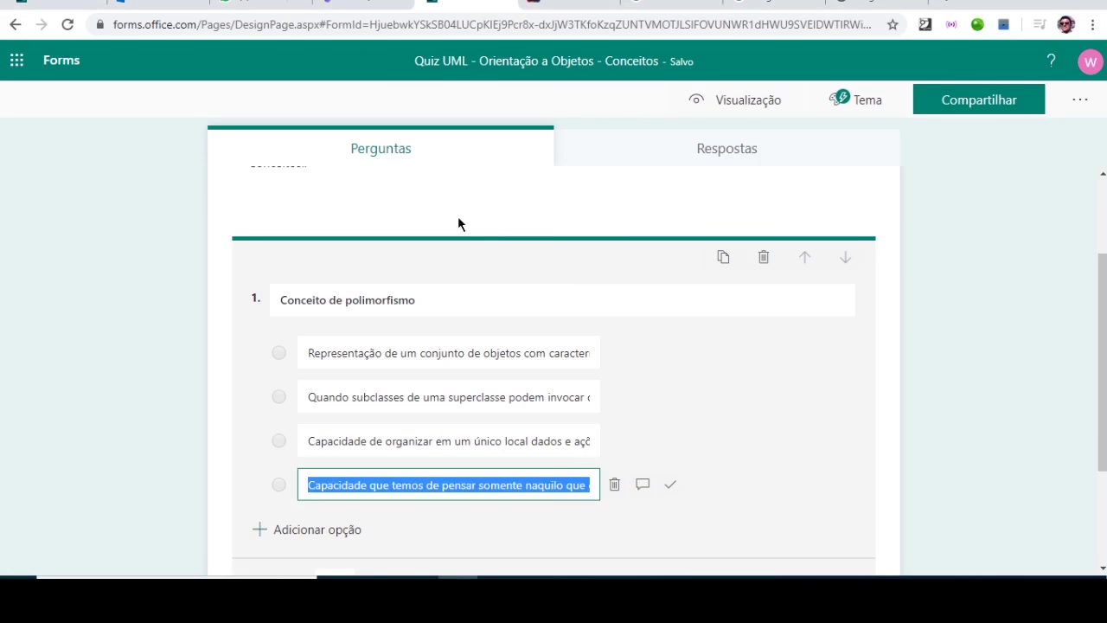
left_click(667, 397)
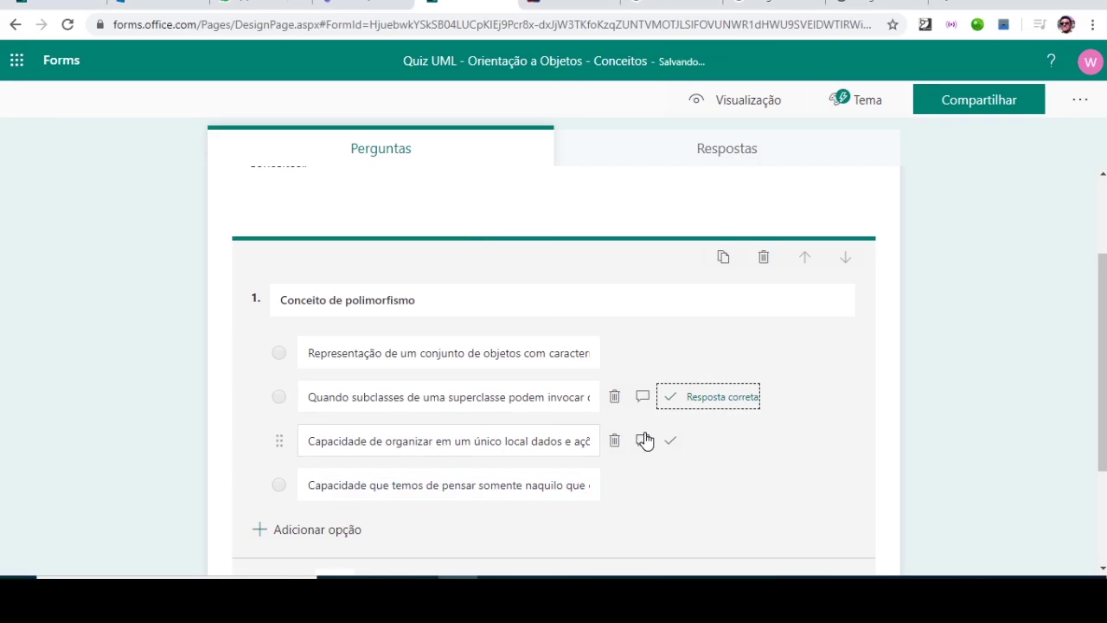
scroll(655, 447, "down", 2)
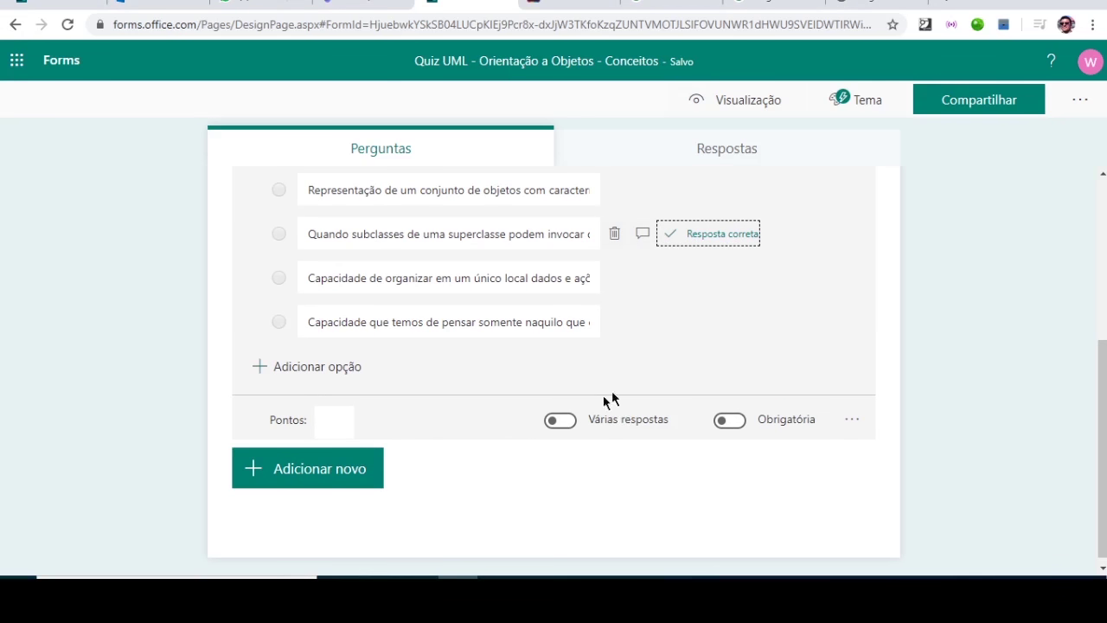
left_click(556, 424)
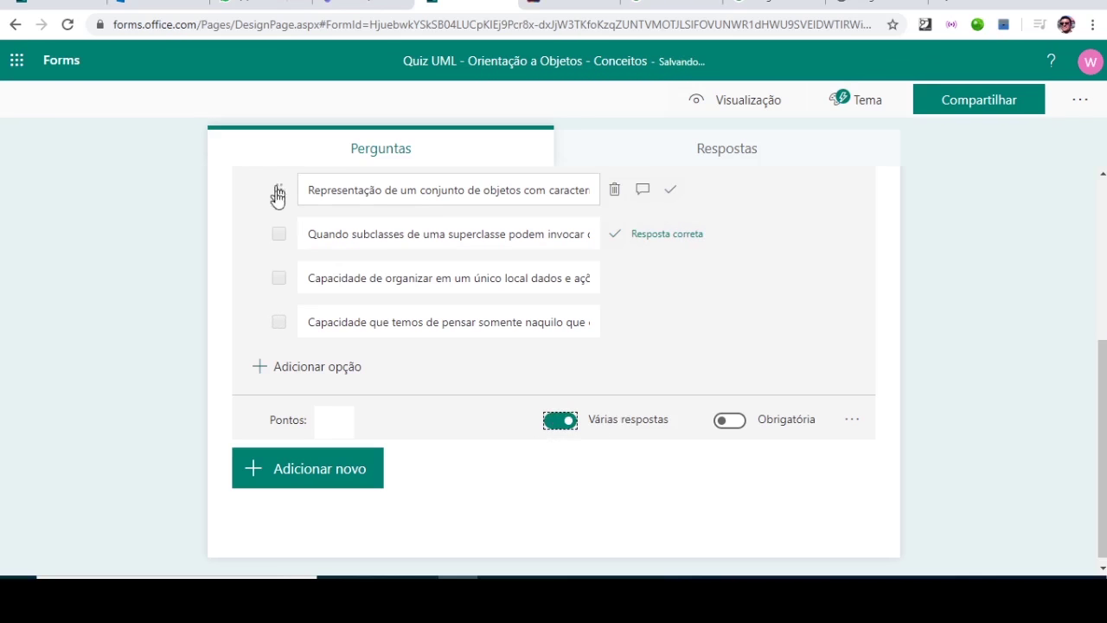
left_click(558, 422)
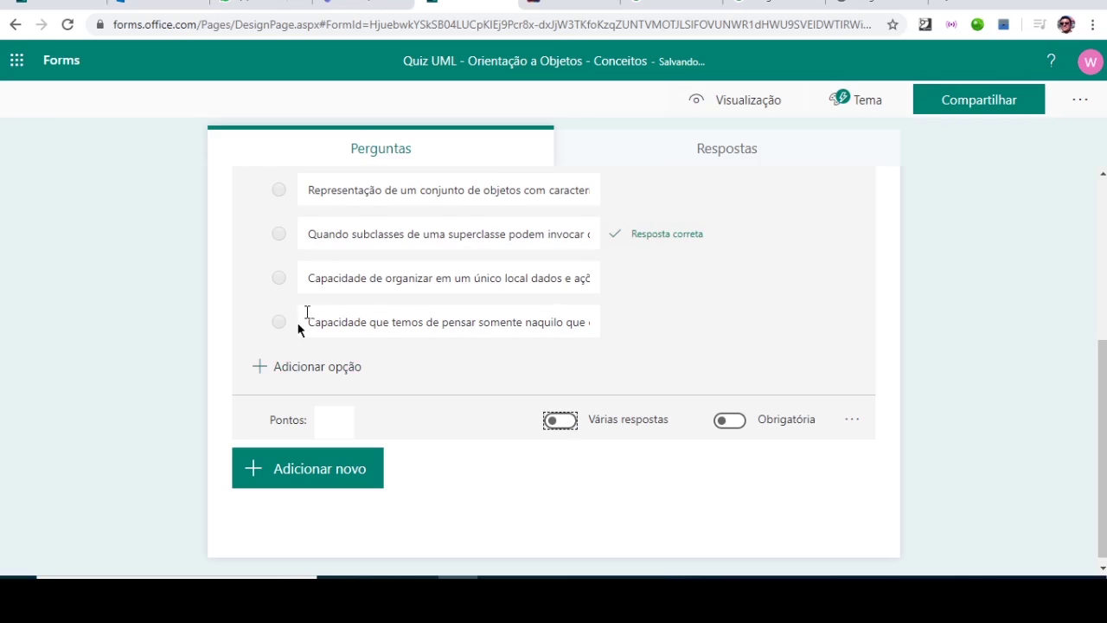
Make the "Conceito de polimorfismo" question required and set its answer options to appear in random order
left_click(730, 424)
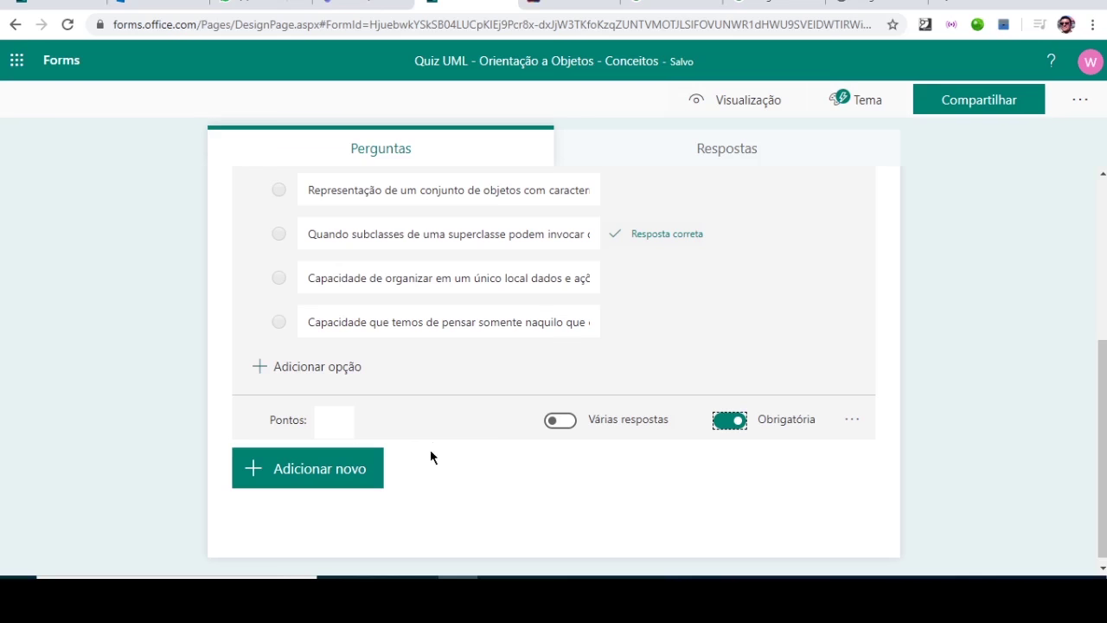
left_click(852, 422)
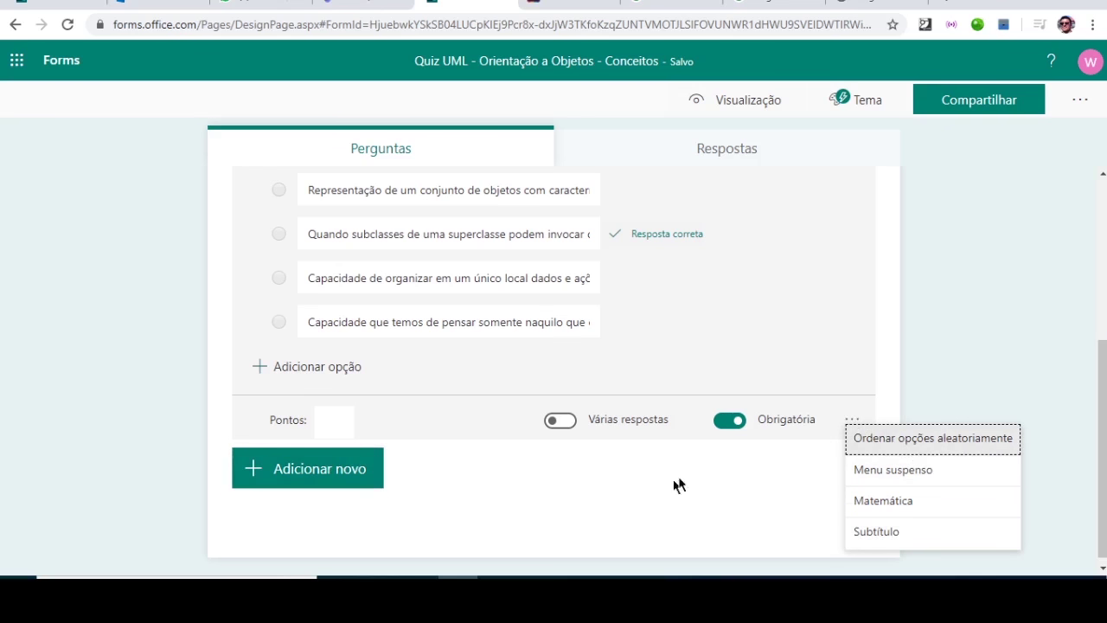
left_click(808, 472)
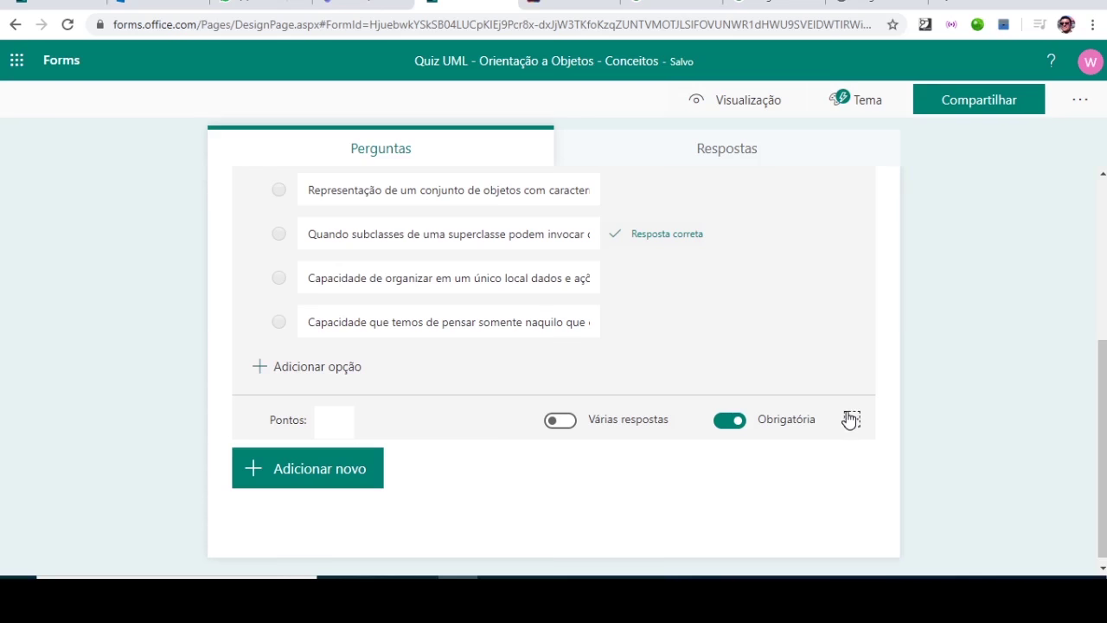
left_click(850, 420)
left_click(892, 440)
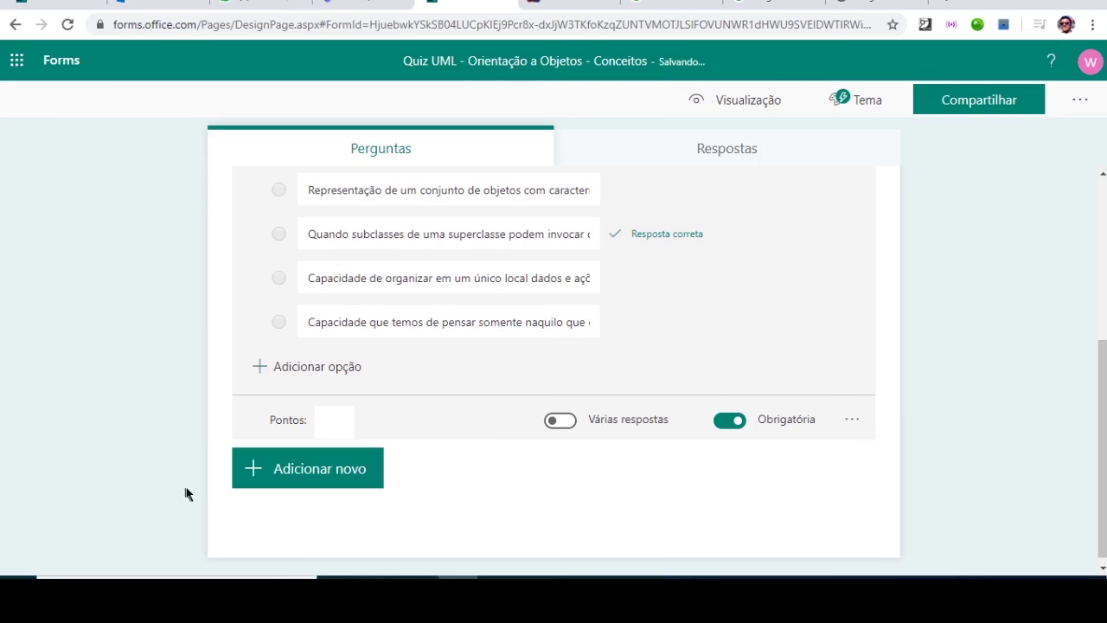
Add a second choice question with the text "Conceito de encapsulamento", copied from the Word document
left_click(337, 472)
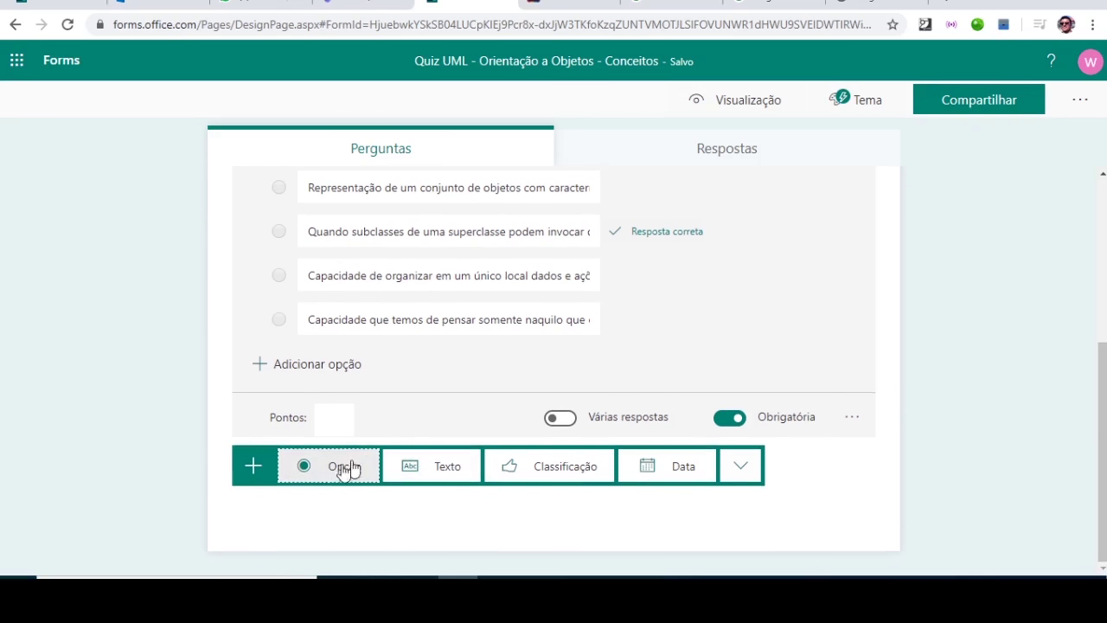
left_click(334, 471)
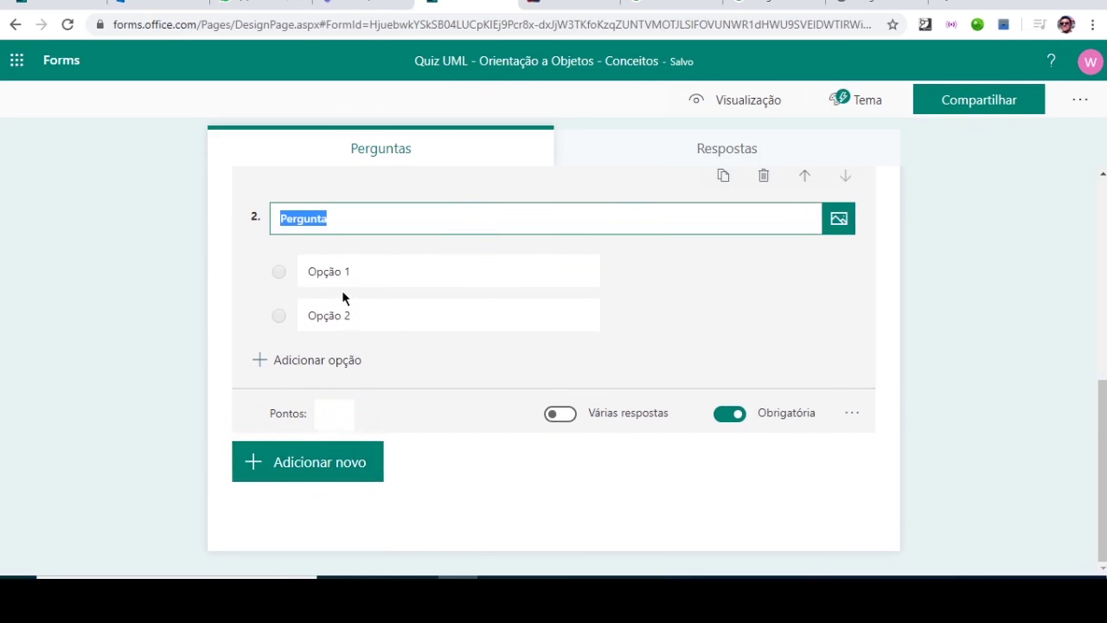
key("alt+Tab")
scroll(303, 441, "down", 3)
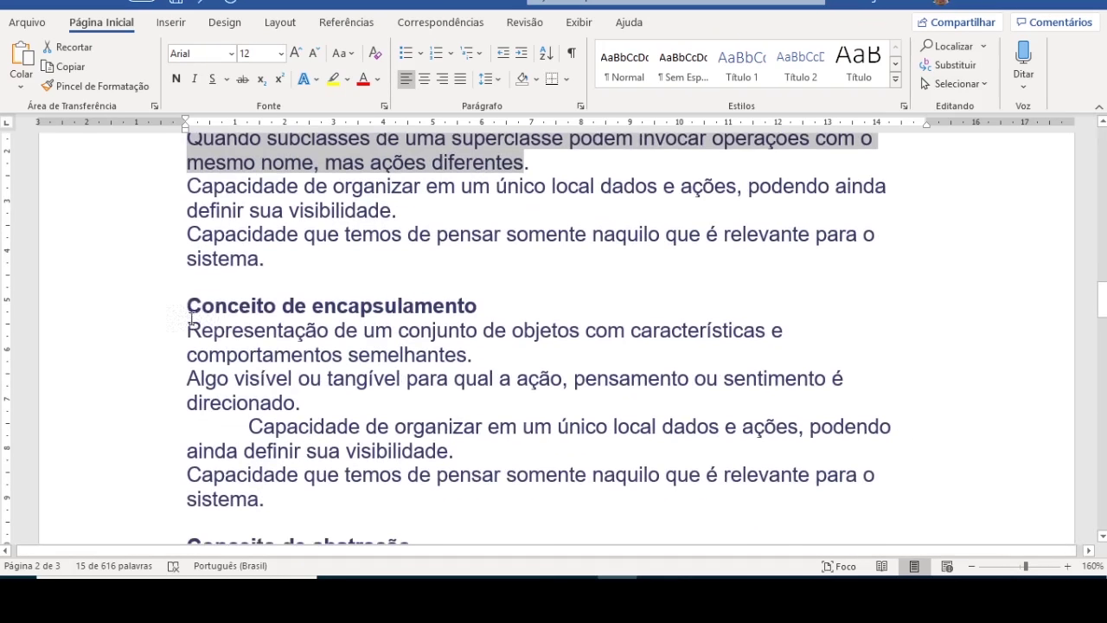
left_click_drag(257, 313, 437, 308)
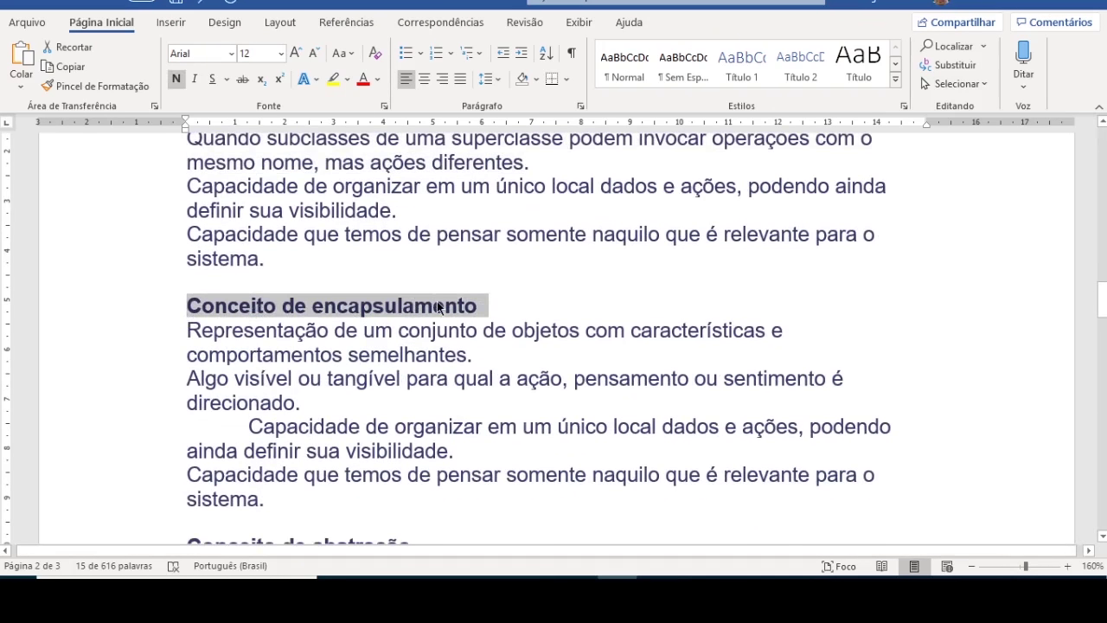
key("alt+Tab")
key("ctrl+v")
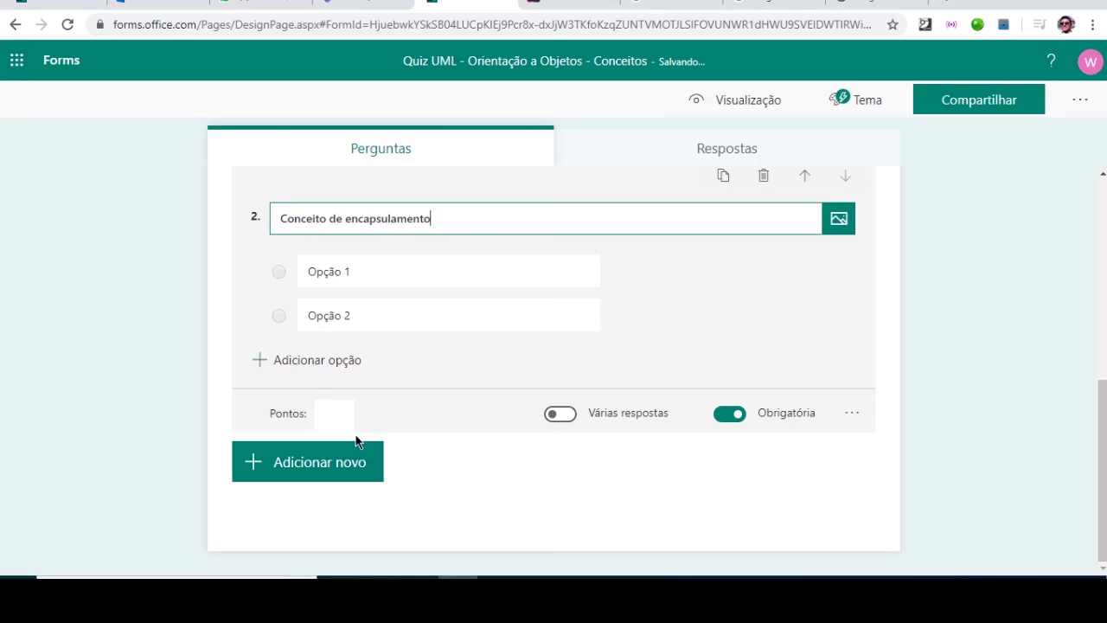
Set question 2's first option to "Representação de um conjunto de objetos com características e comportamentos semelhantes", copied from Word
left_click(350, 275)
key("alt+Tab")
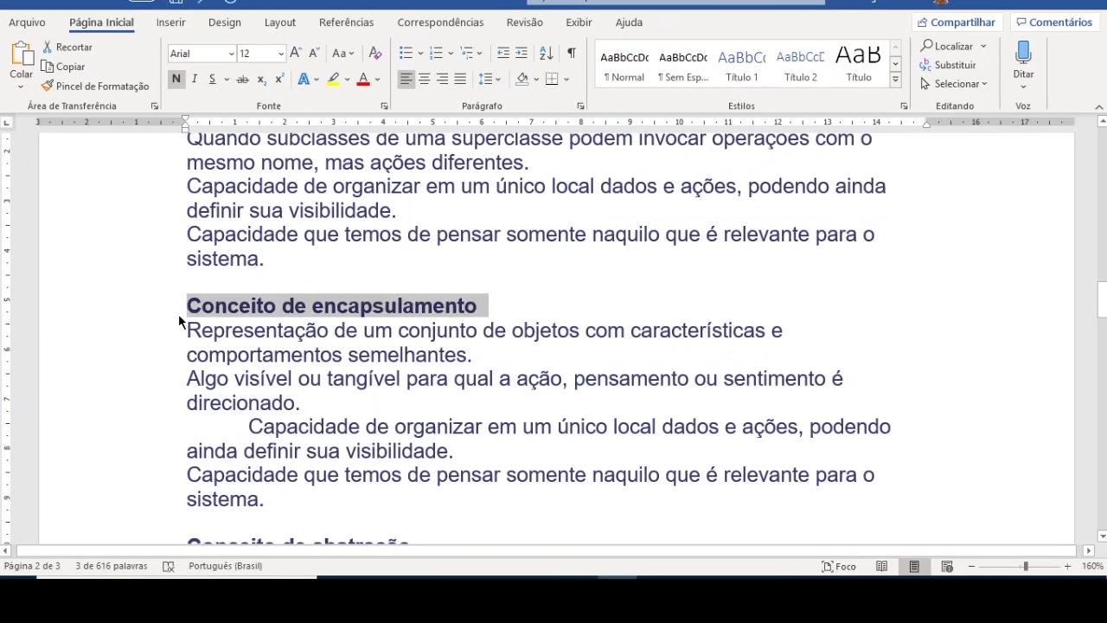
left_click_drag(187, 328, 459, 354)
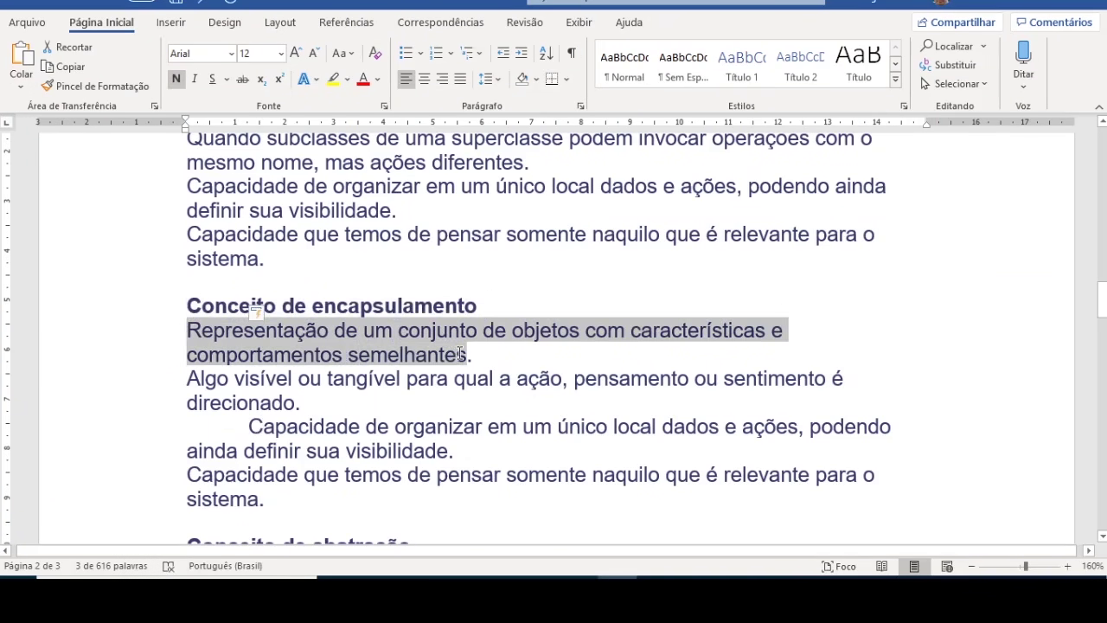
key("ctrl+c")
key("alt+Tab")
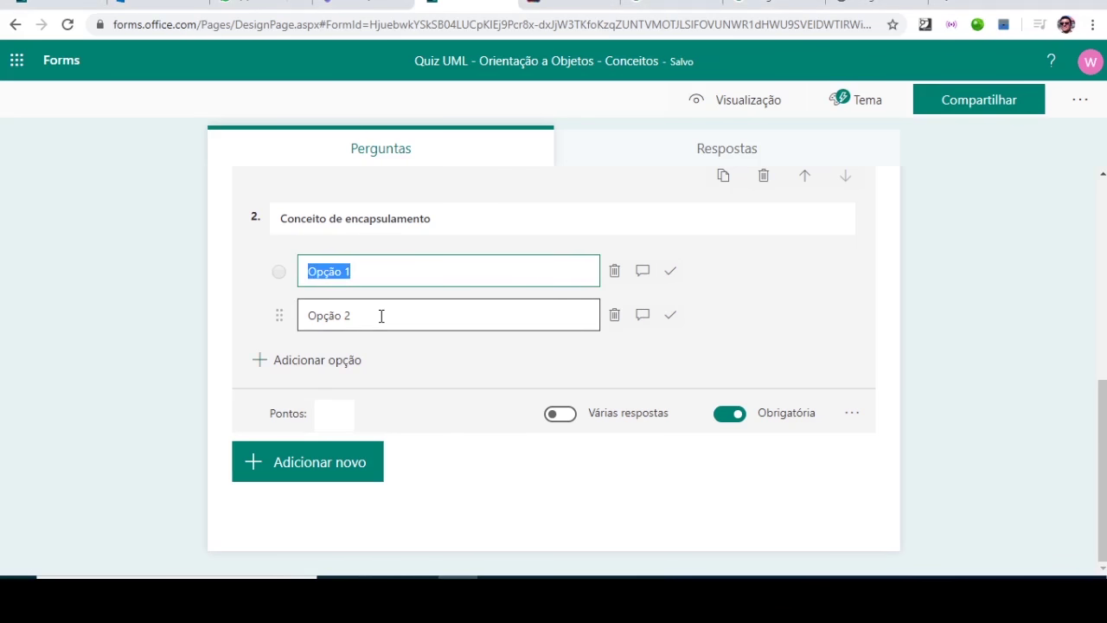
key("ctrl+v")
Copy "Algo visível ou tangível para qual a ação, pensamento ou sentimento é direcionado." from Word into question 2's second option
key("alt+Tab")
left_click_drag(180, 381, 322, 403)
key("ctrl+c")
key("alt+Tab")
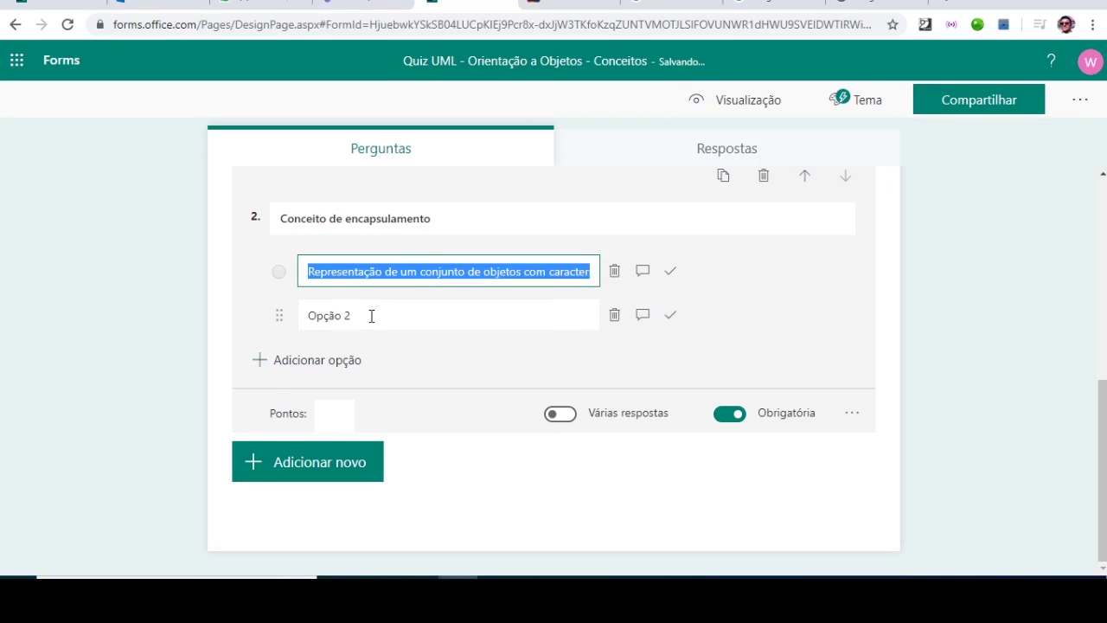
left_click(373, 315)
key("ctrl+v")
Add a third option copied from Word, "Capacidade de organizar em um único local dados e ações, podendo ainda definir sua visibilidade", and mark it correct
left_click(297, 360)
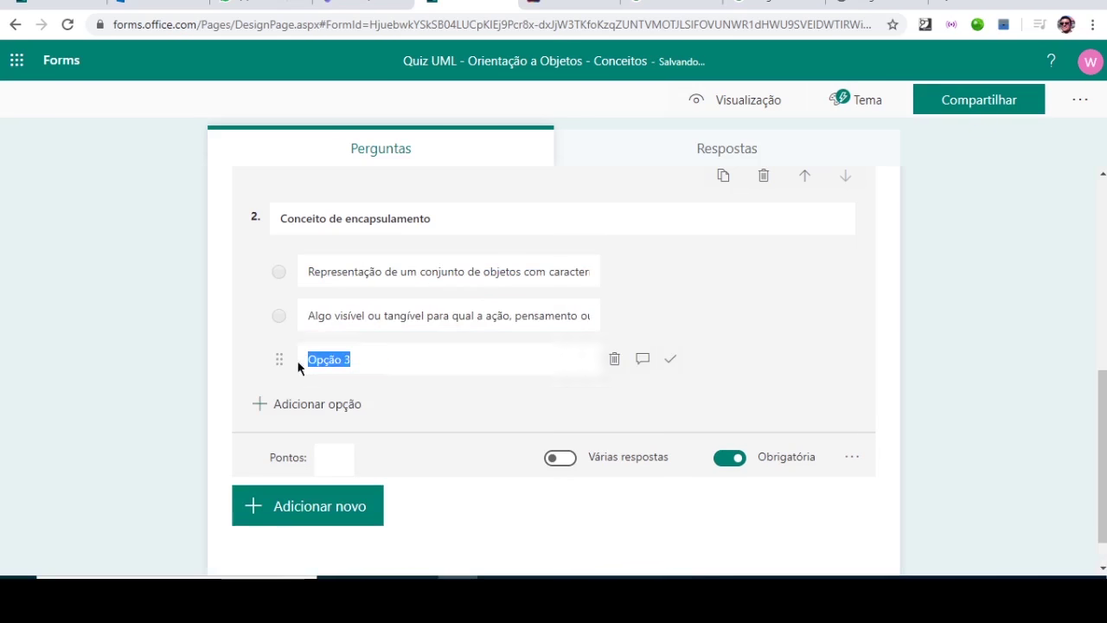
key("alt+Tab")
left_click_drag(250, 426, 426, 452)
key("ctrl+c")
key("alt+Tab")
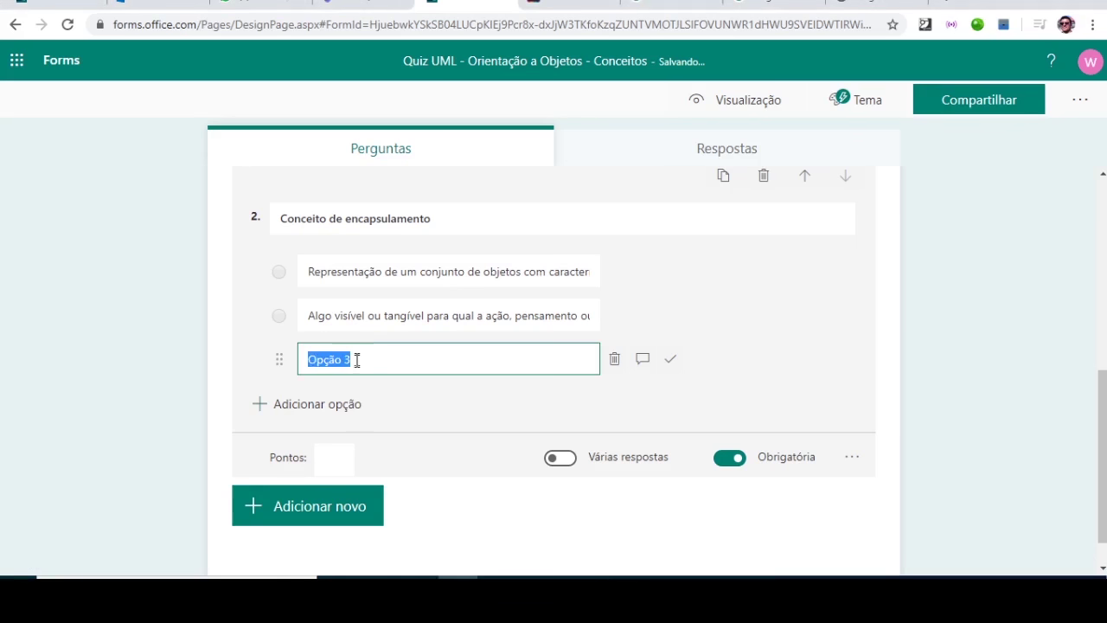
key("ctrl+v")
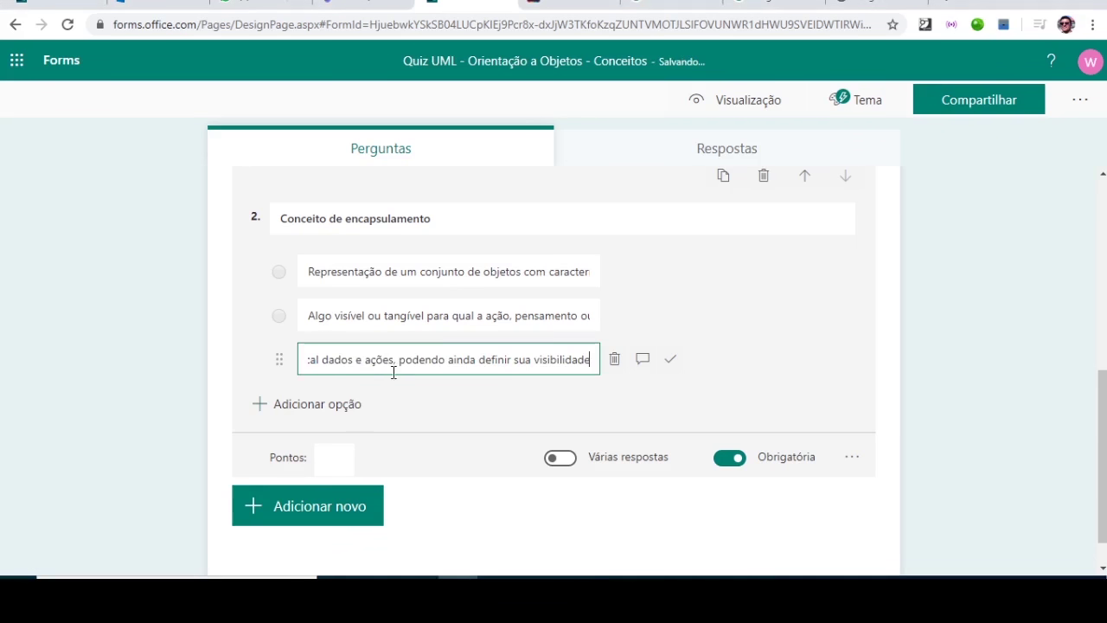
left_click(670, 359)
Add a fourth option to question 2, copied from Word: "Capacidade que temos de pensar somente naquilo que é relevante para o sistema."
left_click(298, 405)
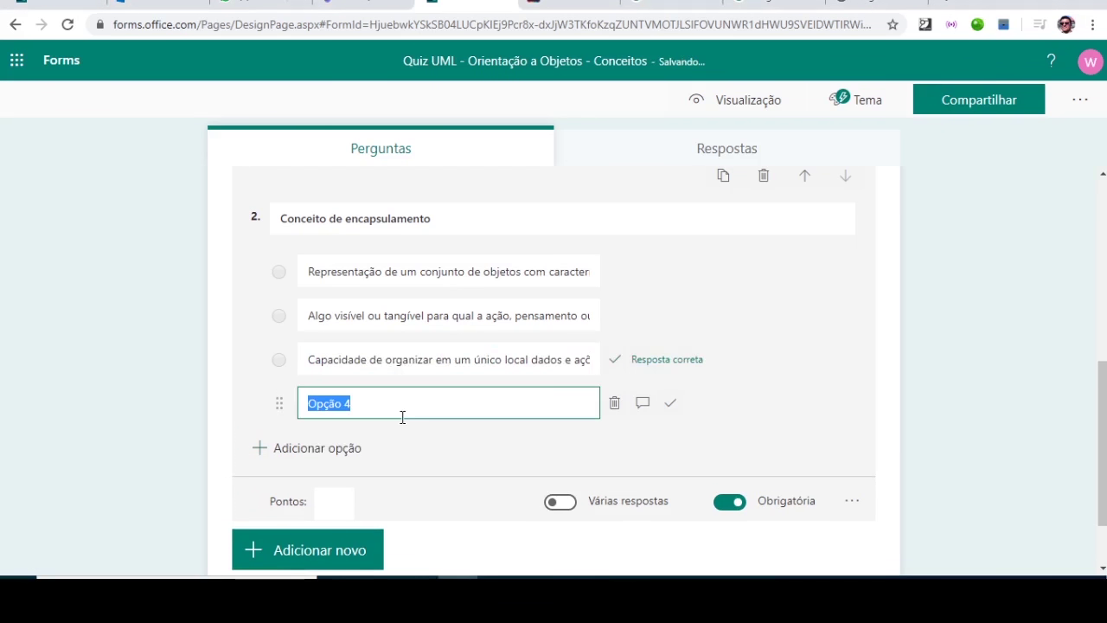
key("alt+Tab")
scroll(219, 372, "down", 3)
left_click_drag(191, 353, 263, 374)
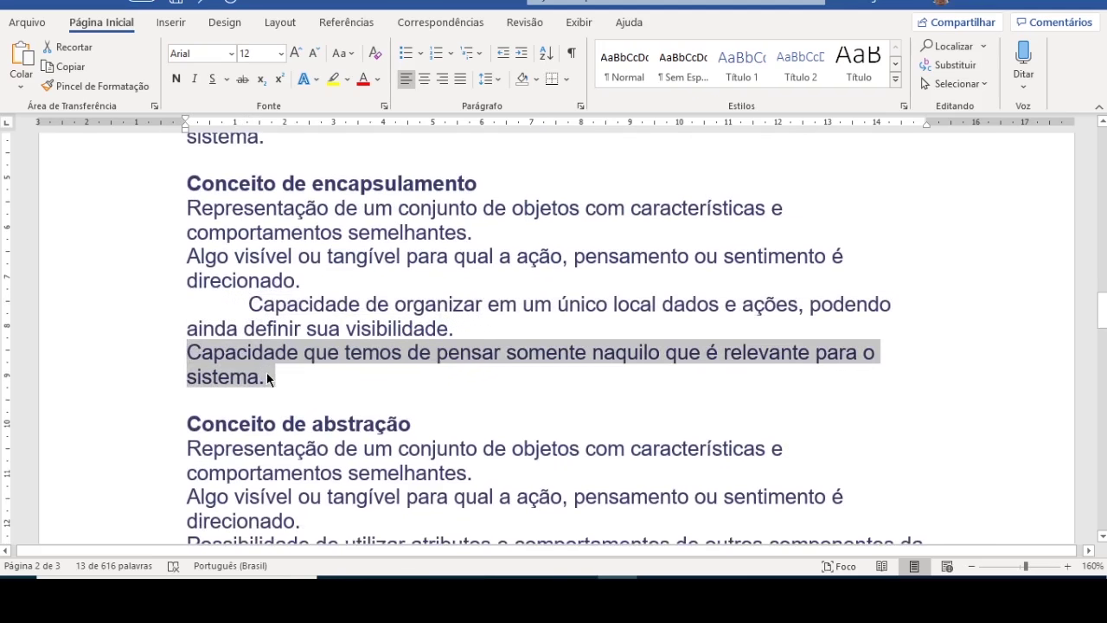
key("alt+Tab")
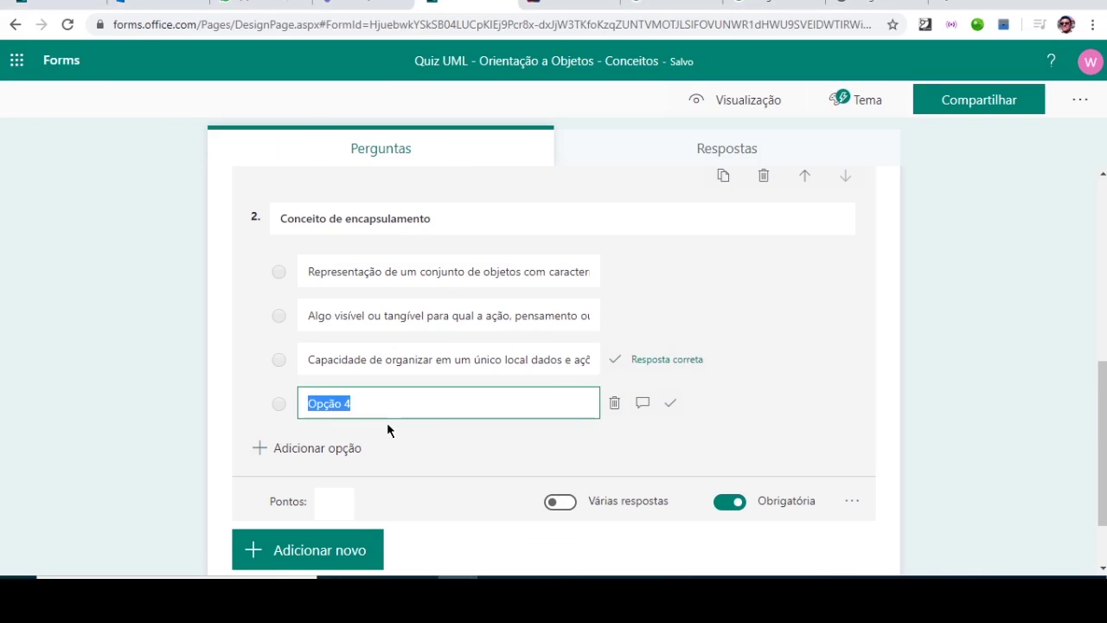
key("ctrl+v")
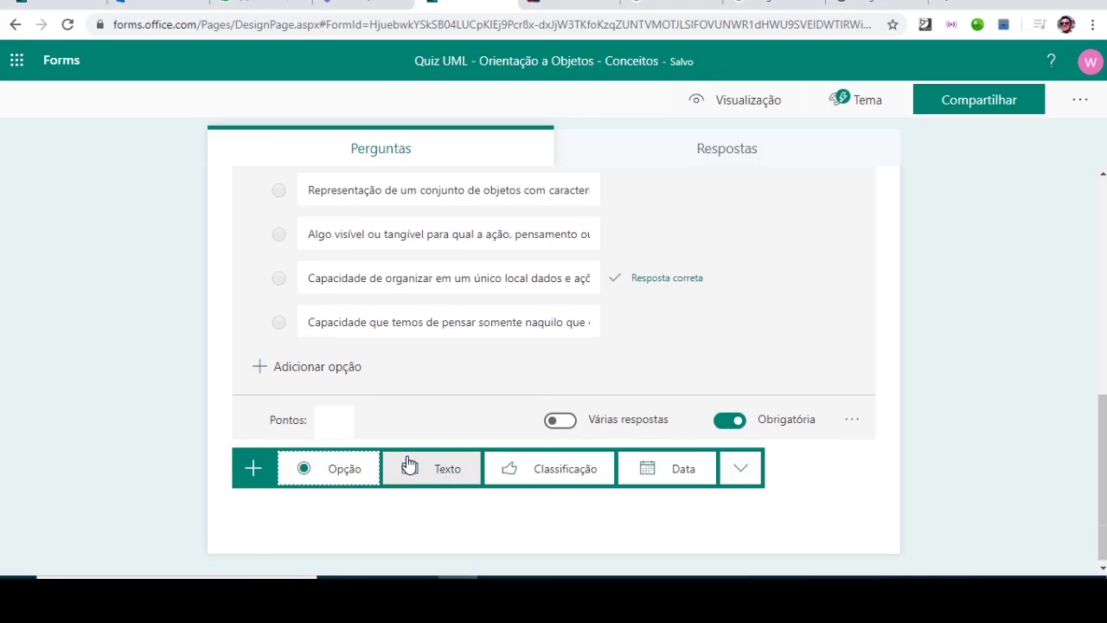
Add a third choice question with the text "Conceito de abstração", copied from the Word document
left_click(338, 475)
key("alt+Tab")
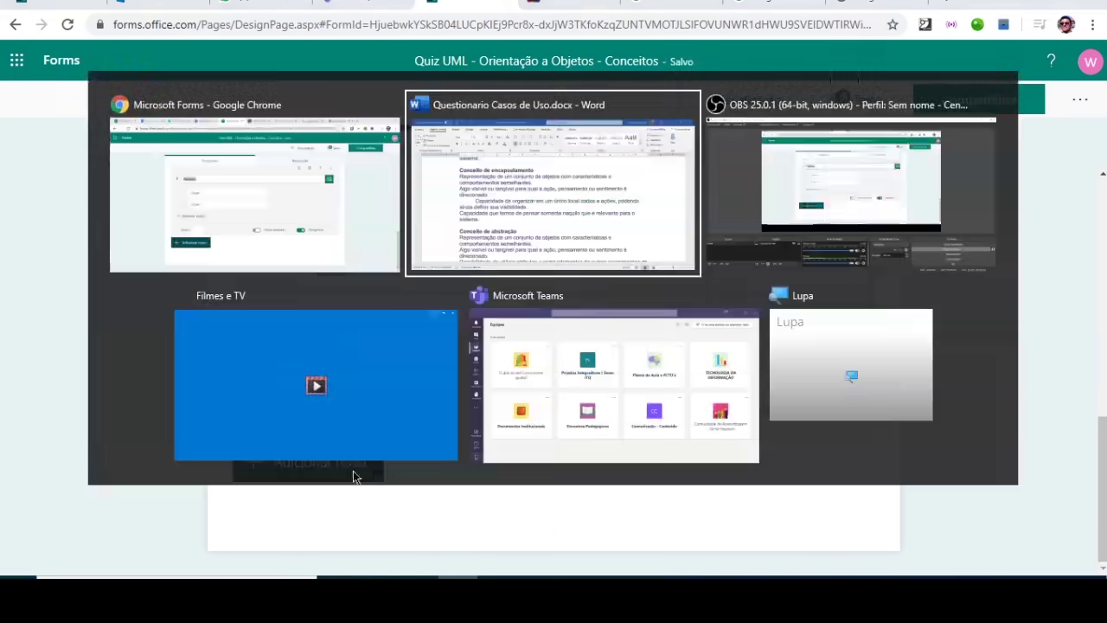
scroll(219, 313, "down", 1)
left_click_drag(187, 241, 424, 240)
key("alt+Tab")
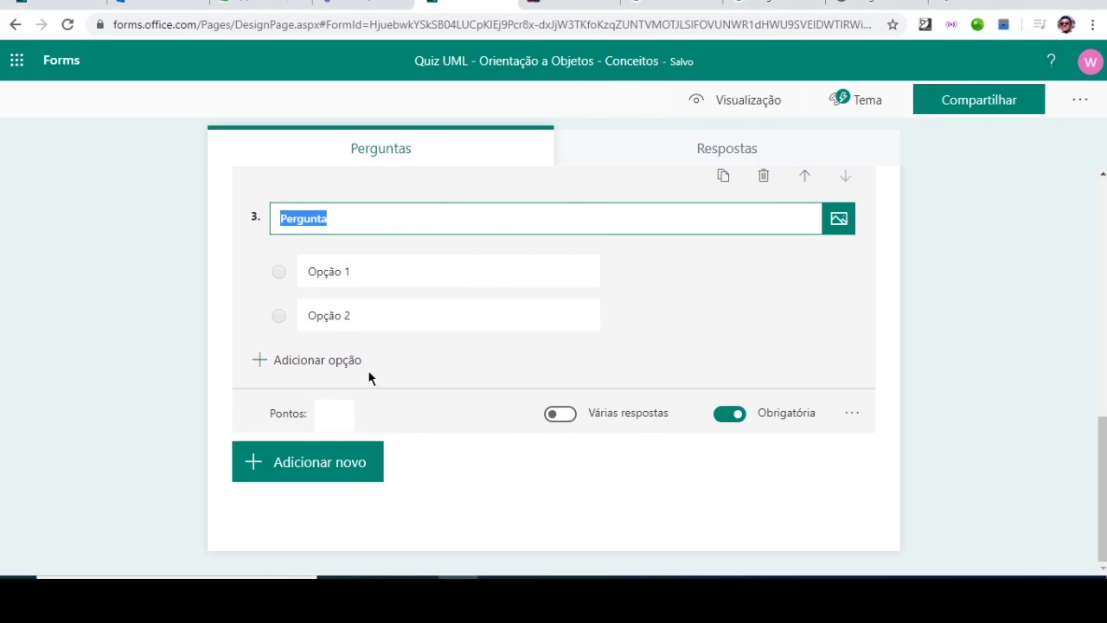
key("ctrl+v")
key("alt+Tab")
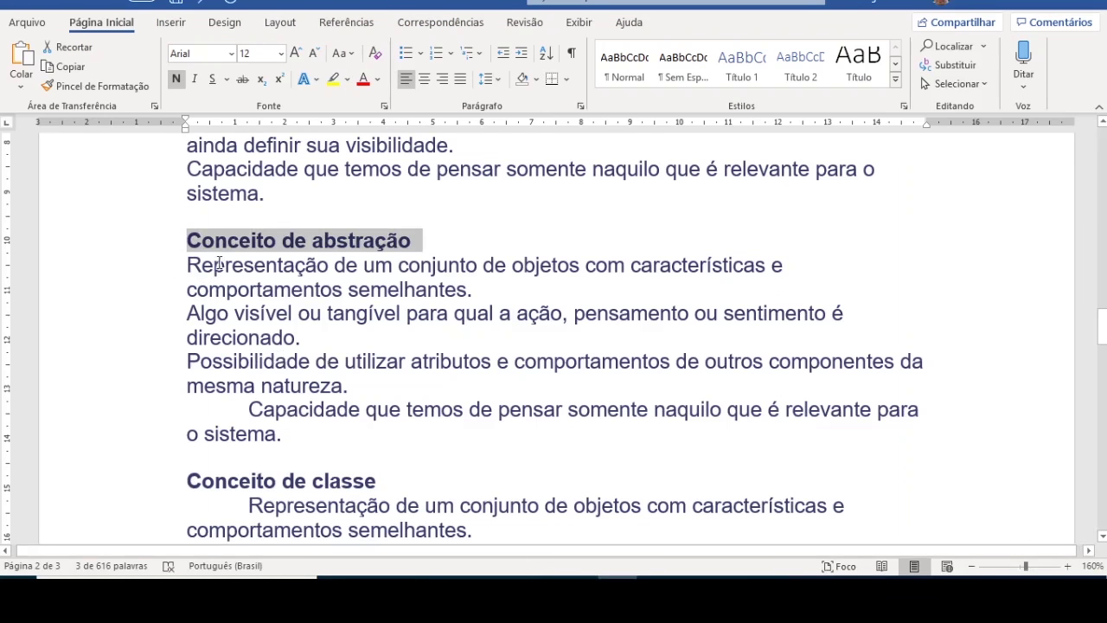
Copy "Representação de um conjunto de objetos com características e comportamentos semelhantes." from Word into question 3's first option
left_click_drag(186, 266, 495, 280)
key("alt+Tab")
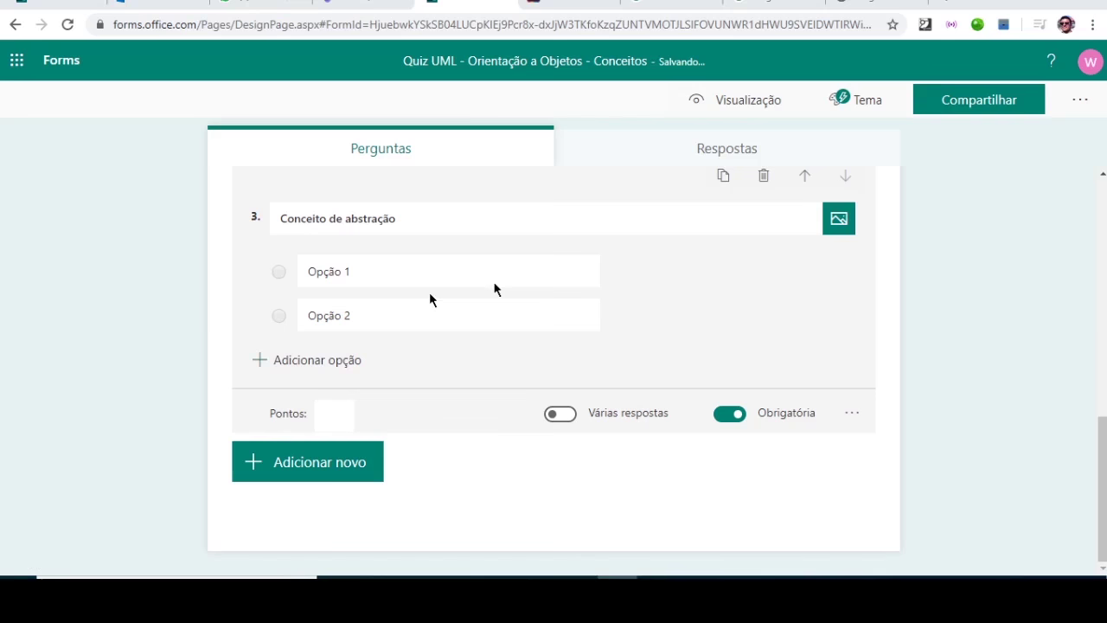
left_click(375, 271)
Copy "Algo visível ou tangível para qual a ação, pensamento ou sentimento é direcionado." from Word into question 3's second option
key("alt+Tab")
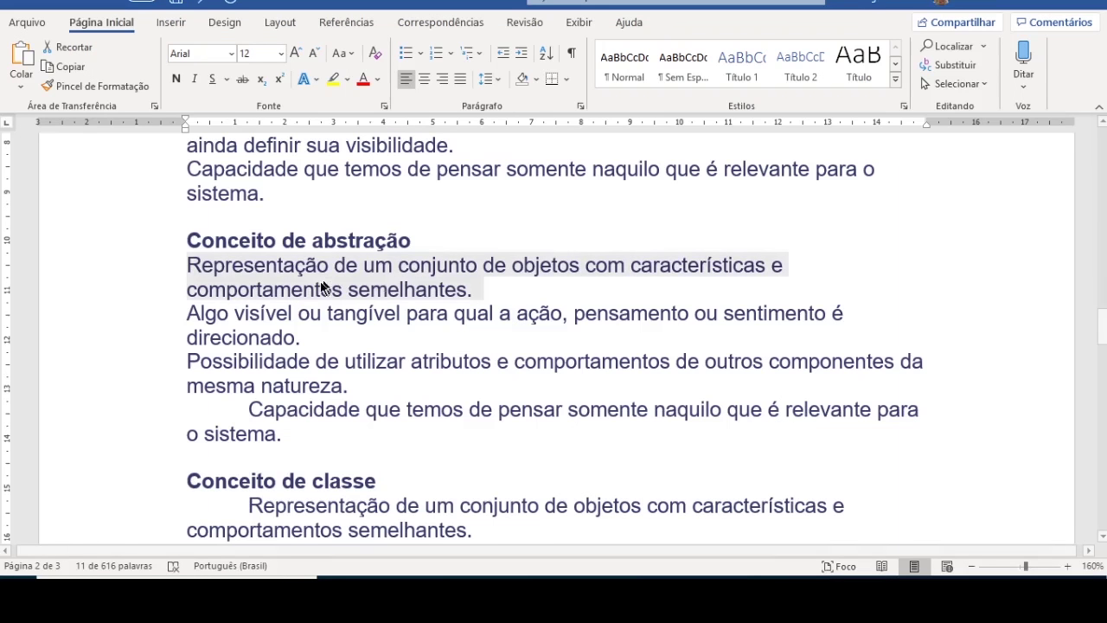
left_click_drag(188, 314, 329, 336)
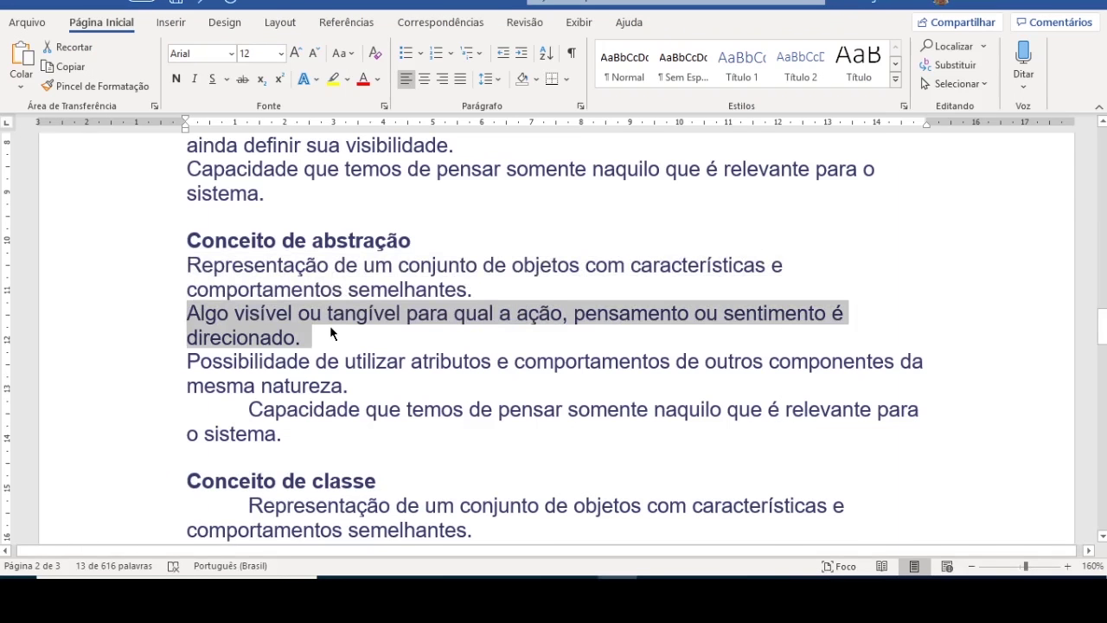
key("alt+Tab")
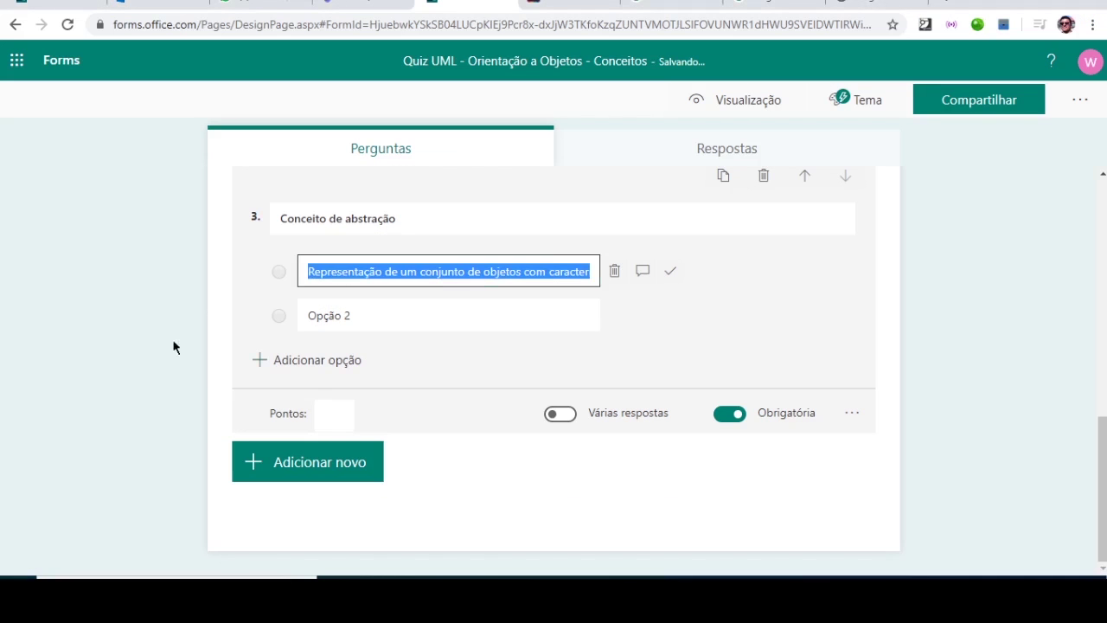
left_click(377, 316)
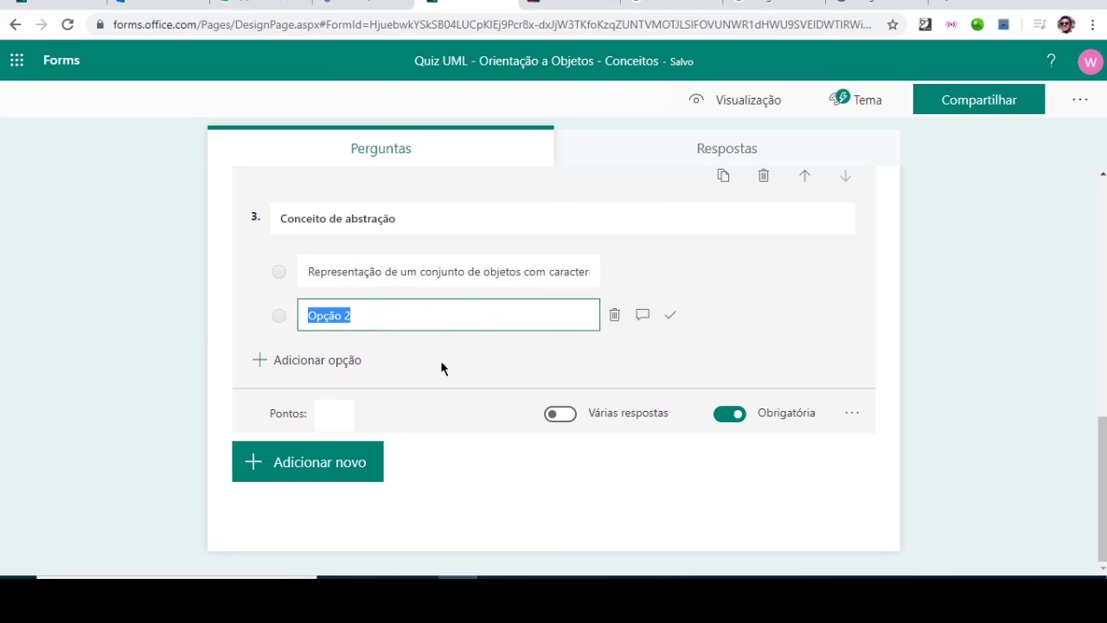
key("ctrl+v")
Add a third option to question 3, copied from Word: "Possibilidade de utilizar atributos e comportamentos de outros componentes da mesma natureza."
left_click(333, 364)
key("alt+Tab")
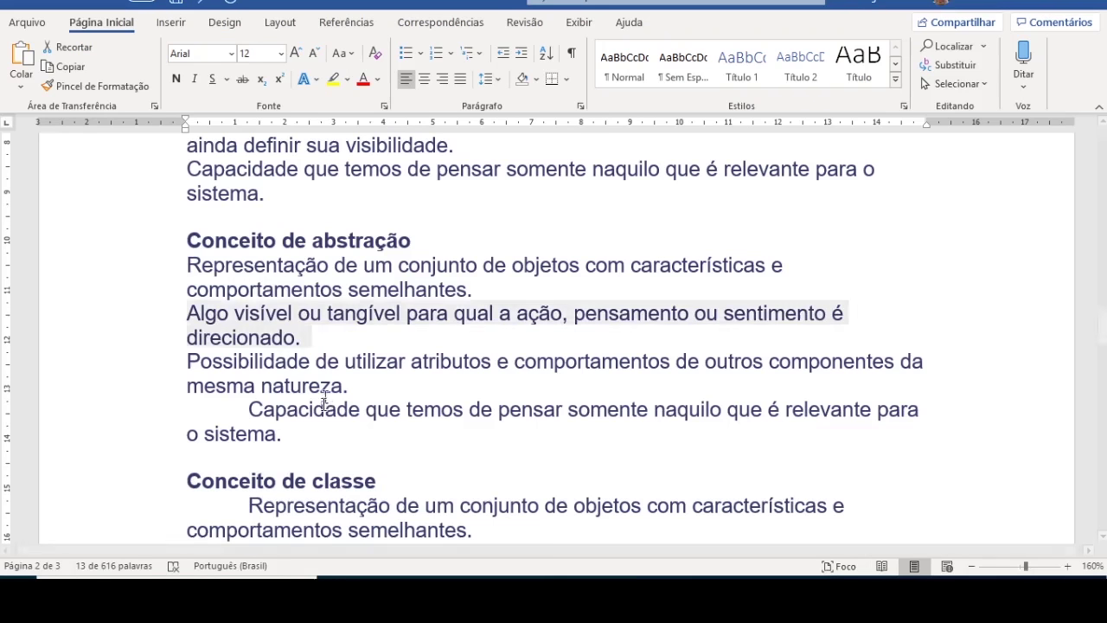
left_click_drag(187, 361, 350, 384)
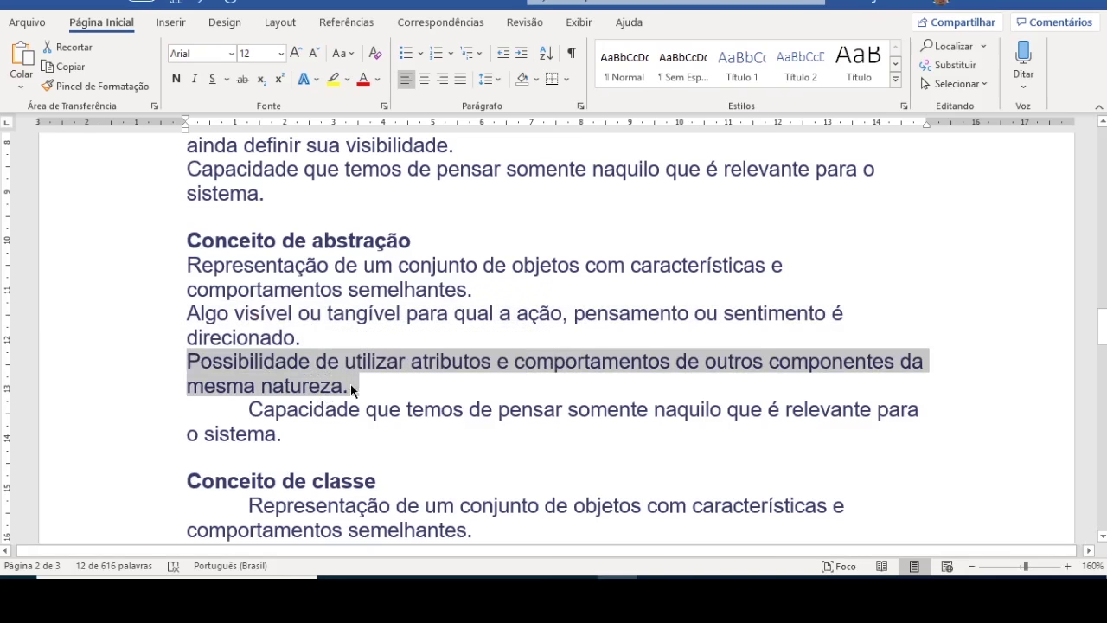
key("alt+Tab")
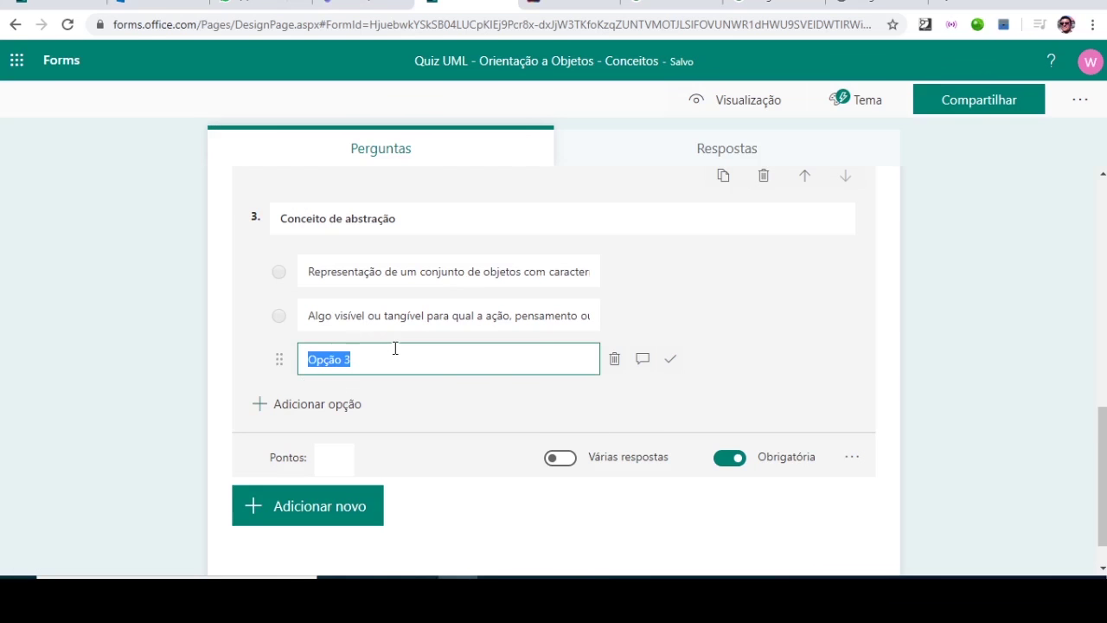
key("ctrl+v")
Add a fourth option to question 3 copied from Word, "Capacidade que temos de pensar somente naquilo que é relevante para o sistema.", and mark it correct
left_click(325, 406)
key("alt+Tab")
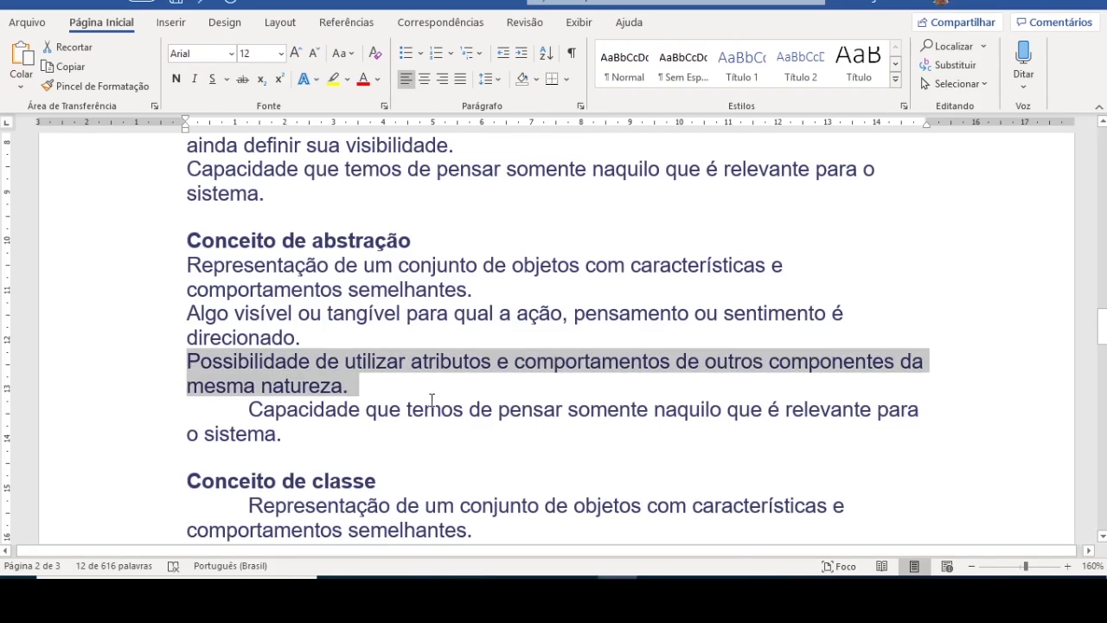
triple_click(298, 429)
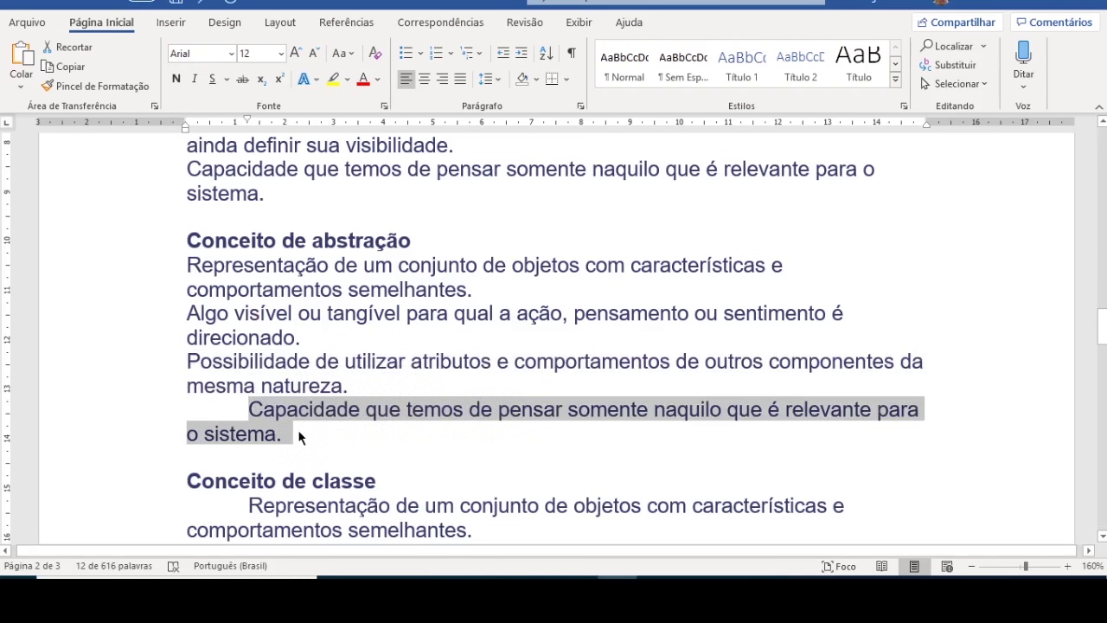
key("alt+Tab")
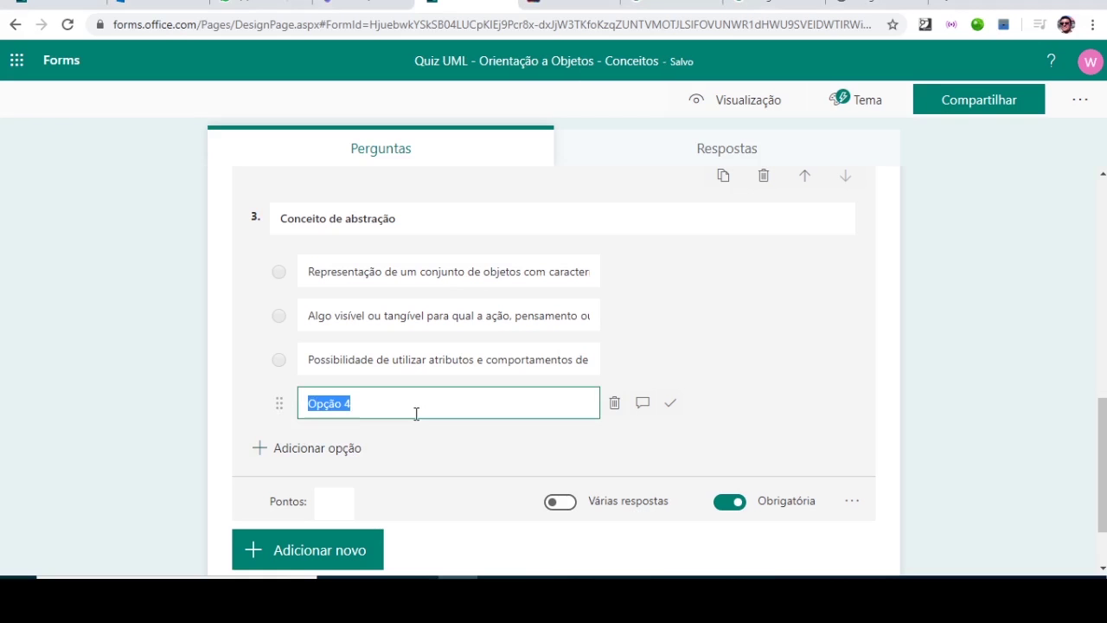
key("ctrl+v")
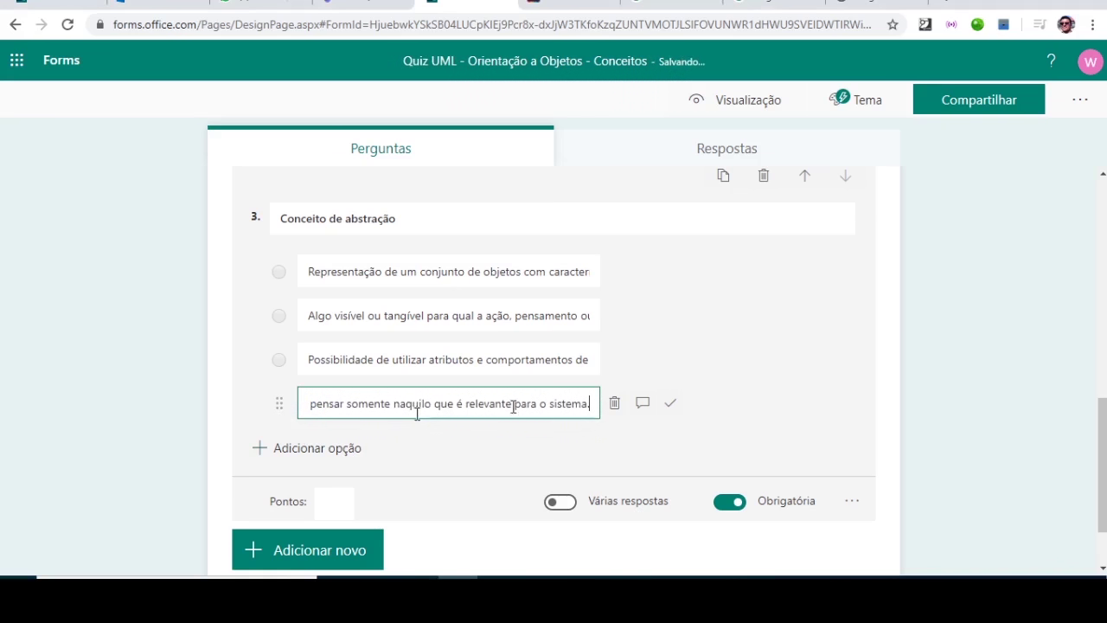
left_click(670, 403)
key("alt+Tab")
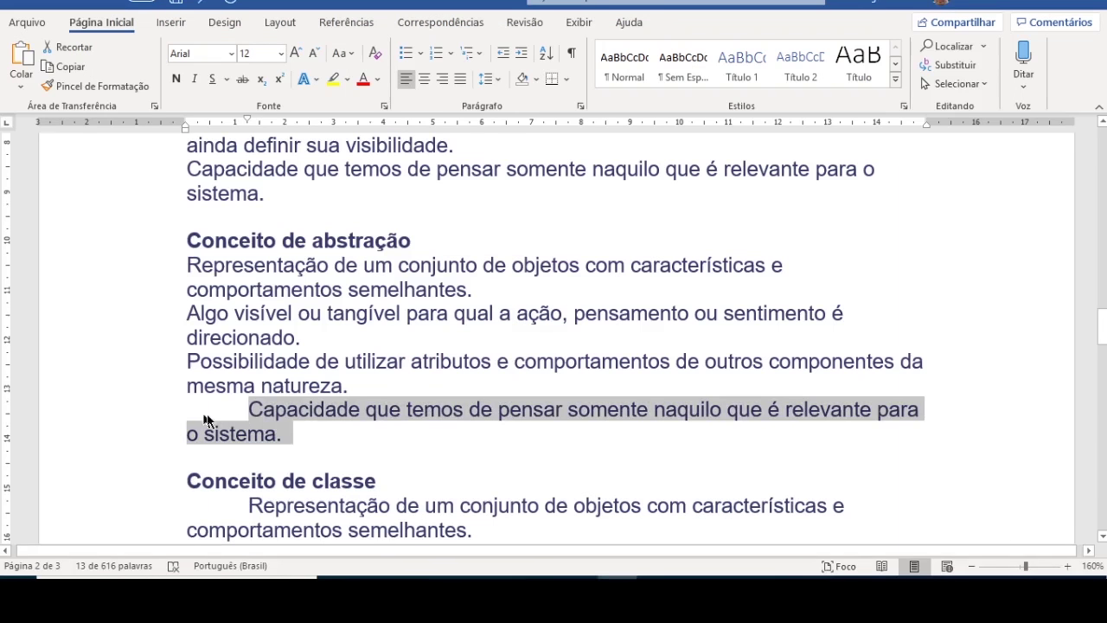
key("alt+Tab")
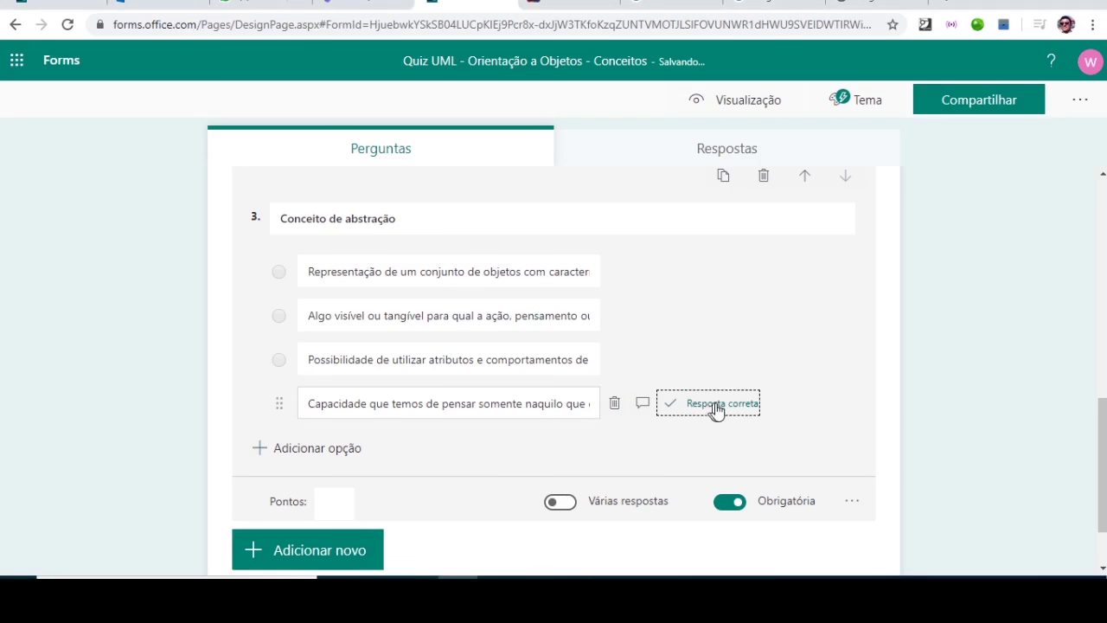
scroll(691, 526, "down", 2)
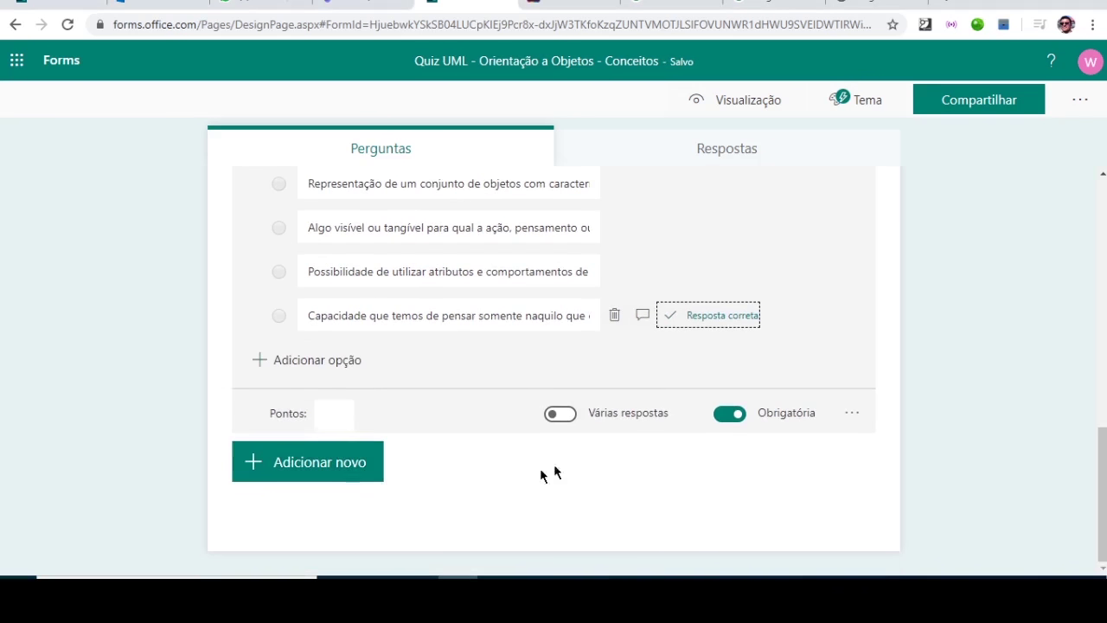
scroll(548, 415, "up", 4)
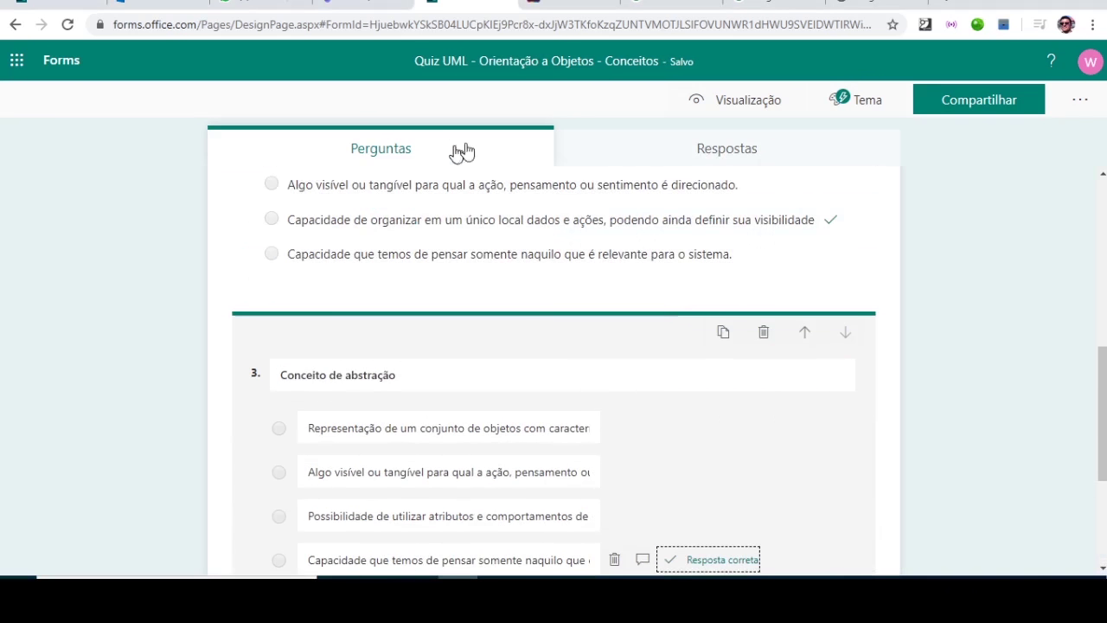
left_click(432, 155)
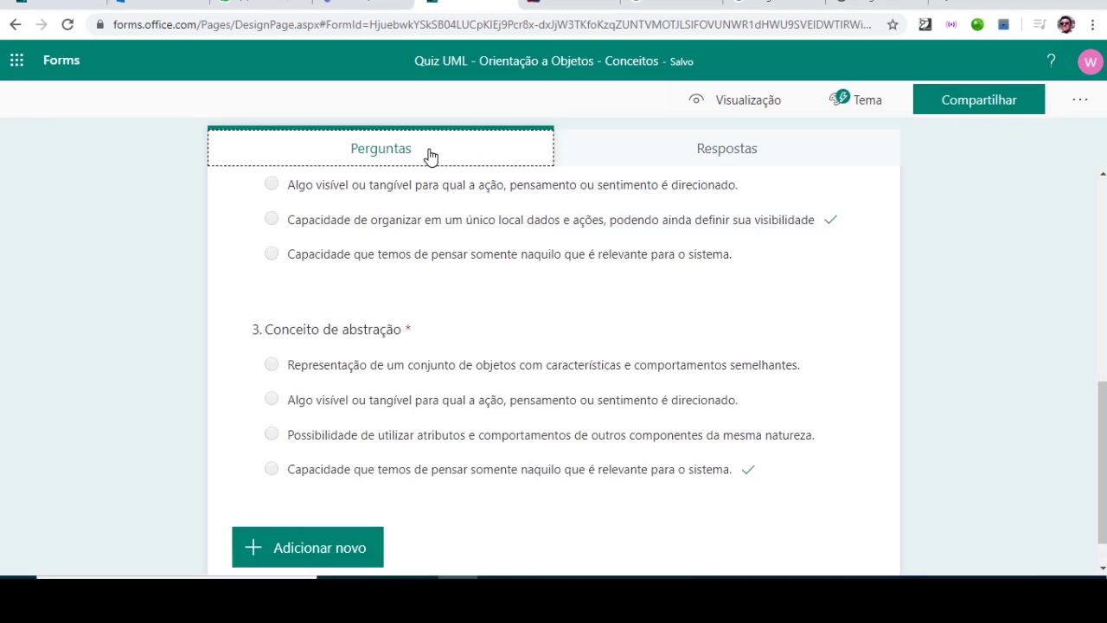
Preview the quiz in the computer layout and look through all three questions
left_click(739, 109)
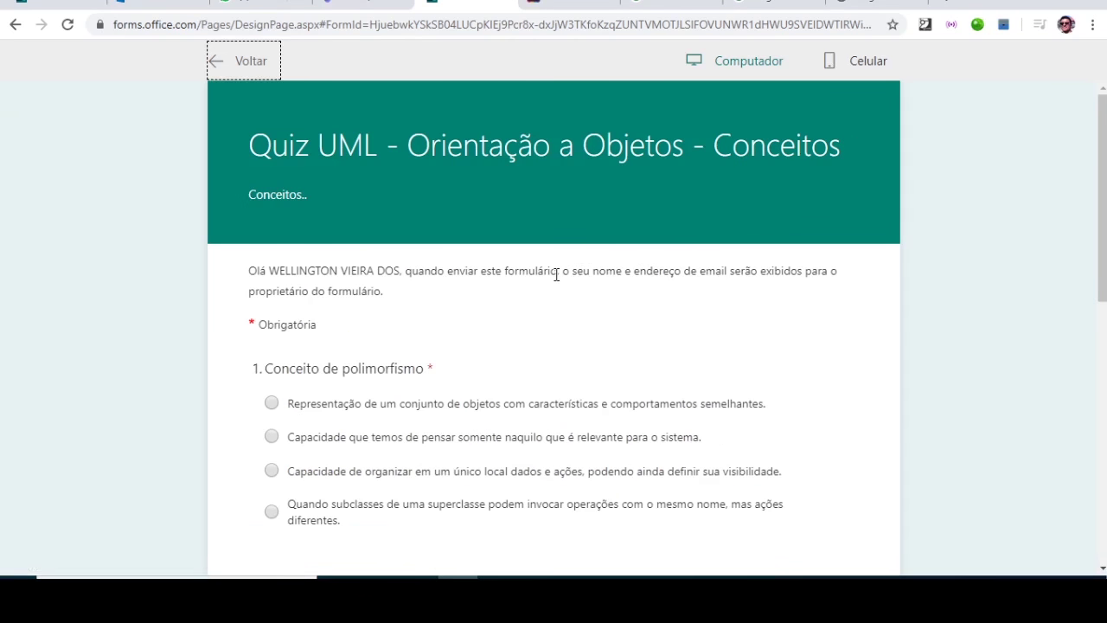
scroll(601, 325, "down", 5)
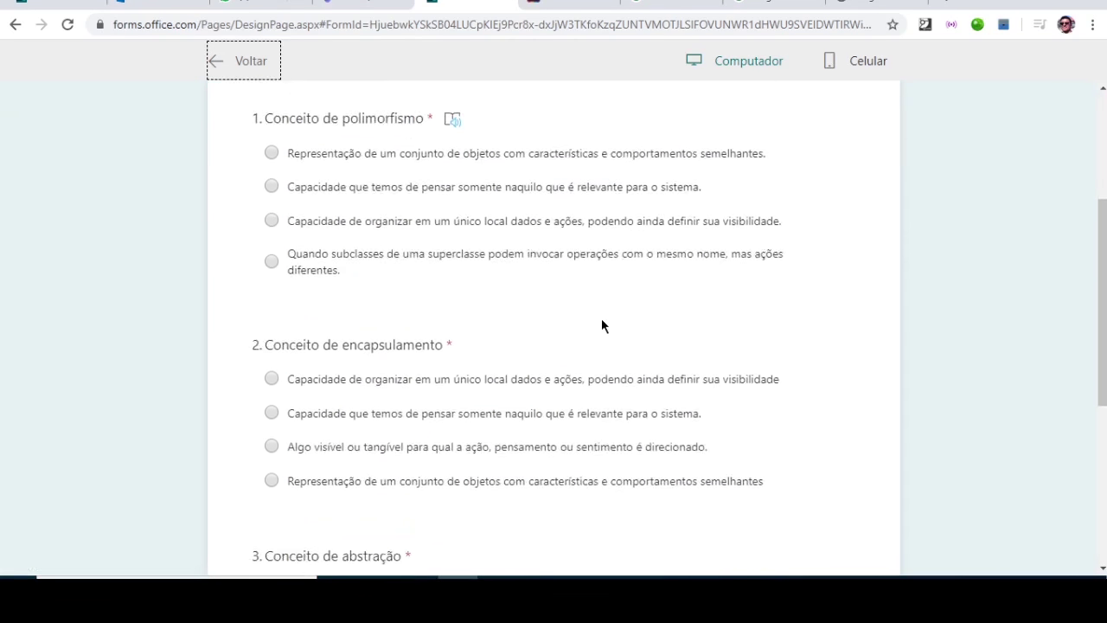
scroll(601, 320, "down", 3)
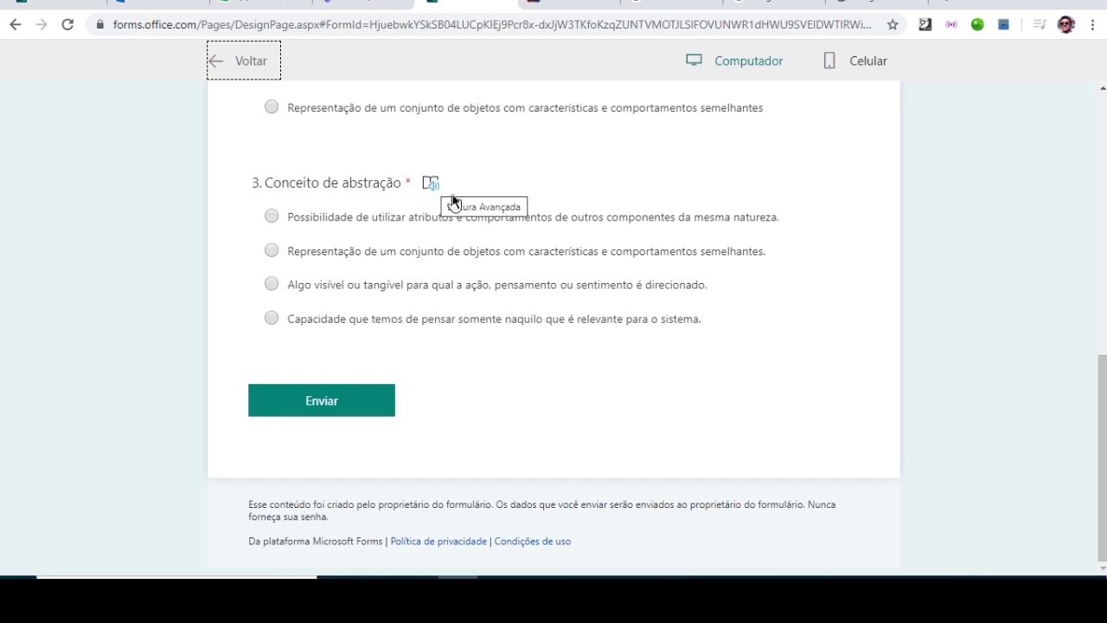
scroll(739, 250, "up", 5)
scroll(765, 157, "up", 2)
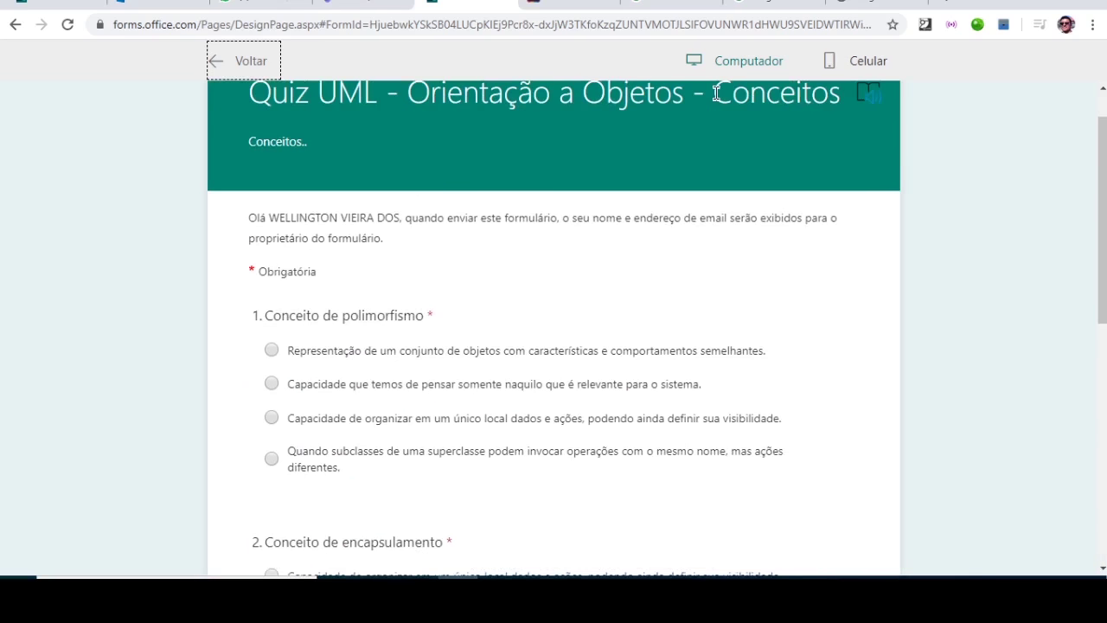
Preview the whole quiz in the mobile phone layout, then return to the form editor and review the questions
left_click(849, 71)
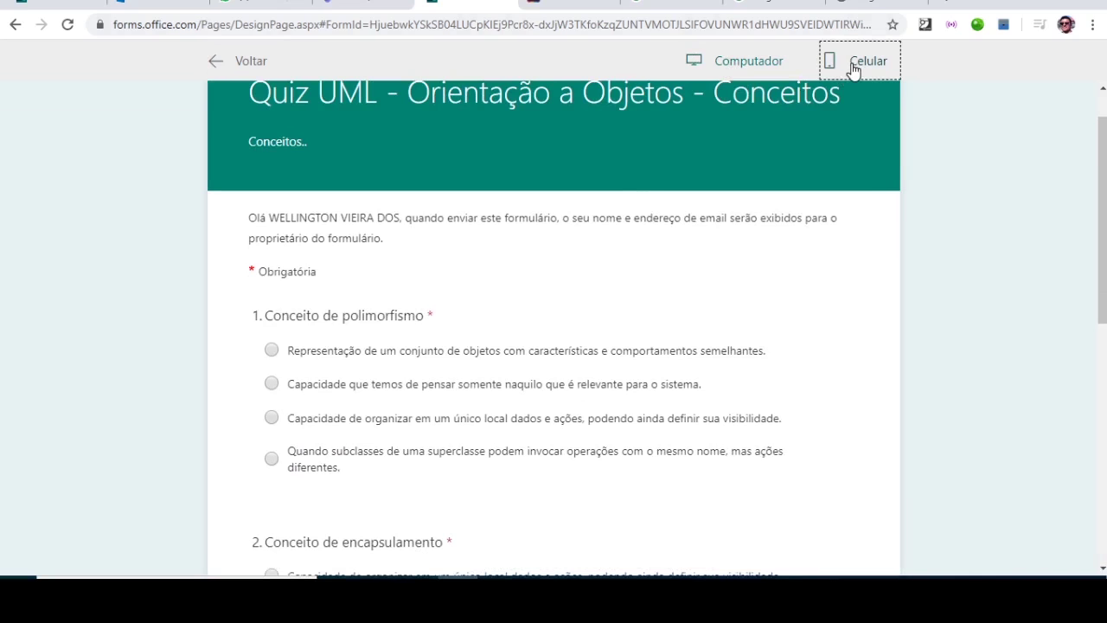
scroll(616, 315, "down", 2)
scroll(616, 315, "down", 10)
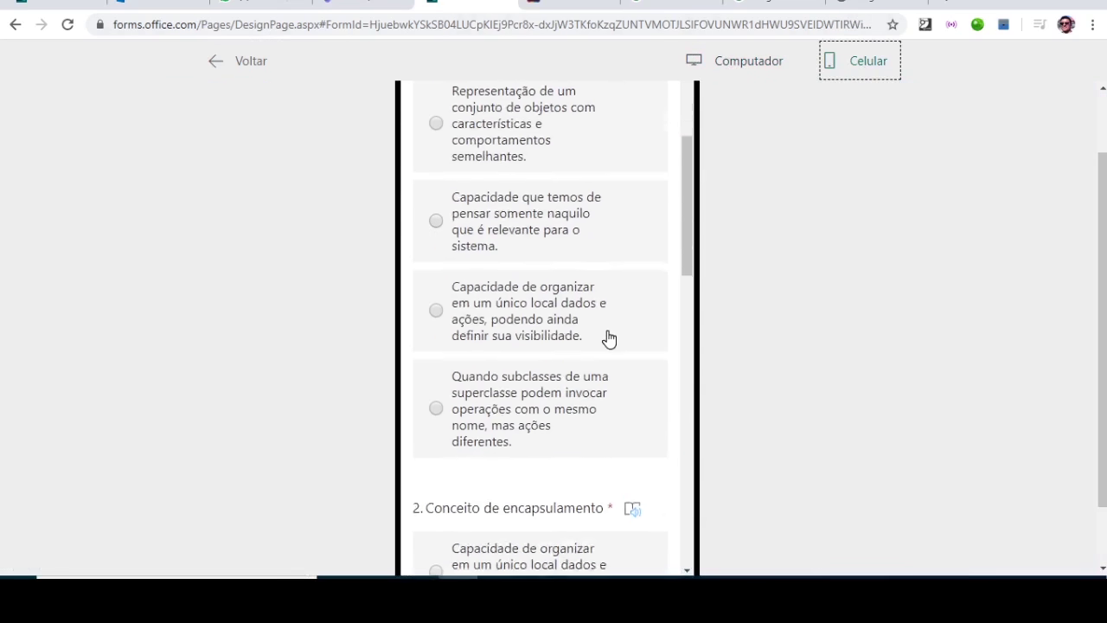
scroll(612, 359, "down", 3)
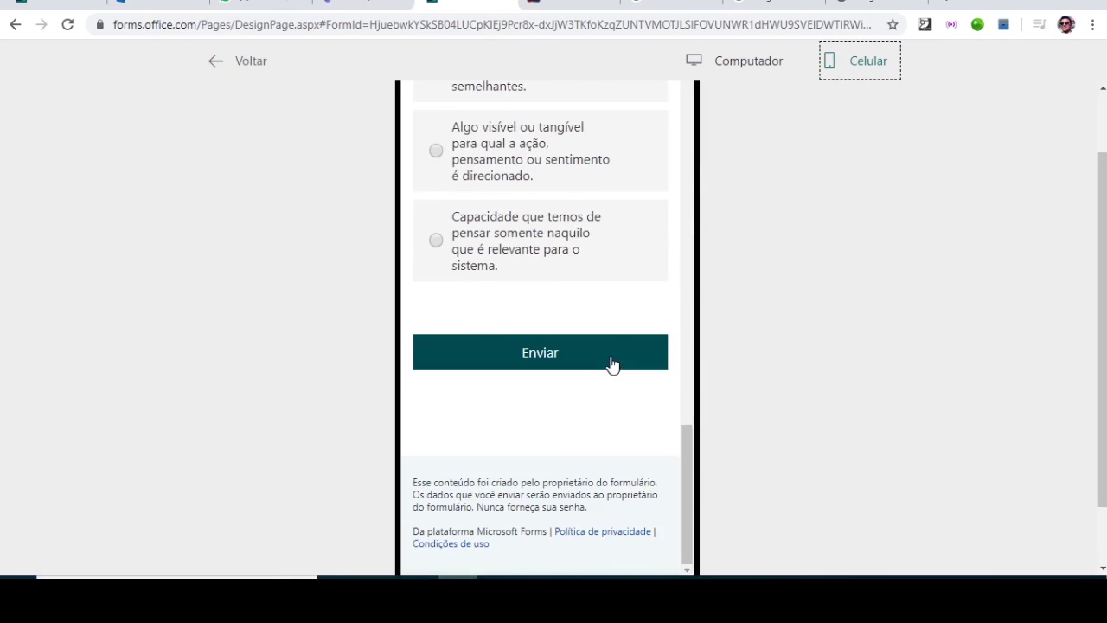
scroll(611, 365, "up", 15)
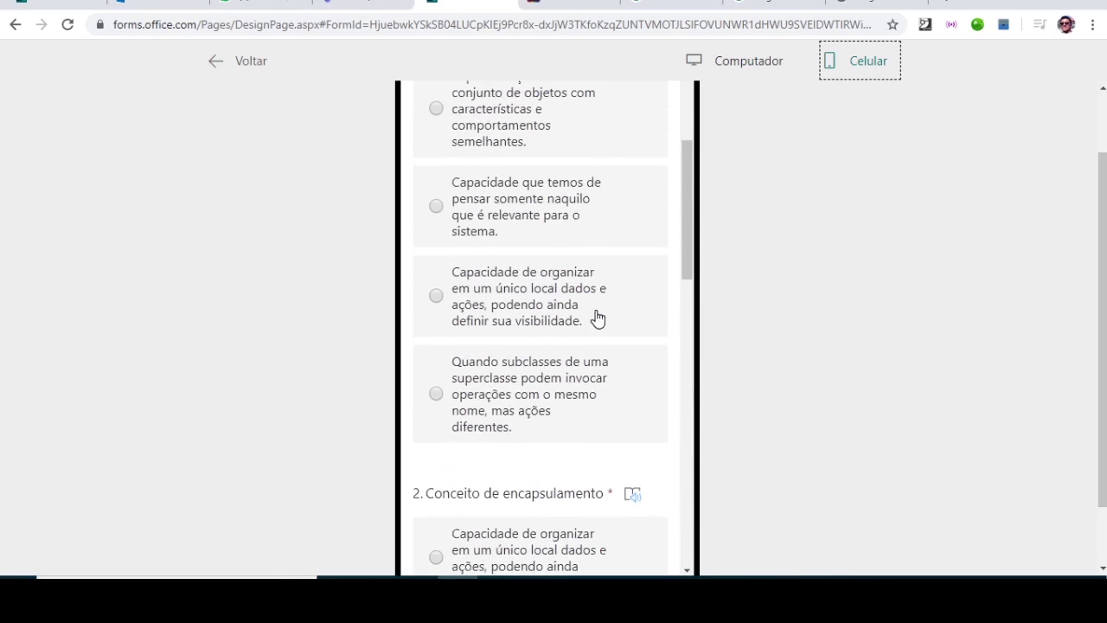
scroll(578, 198, "up", 2)
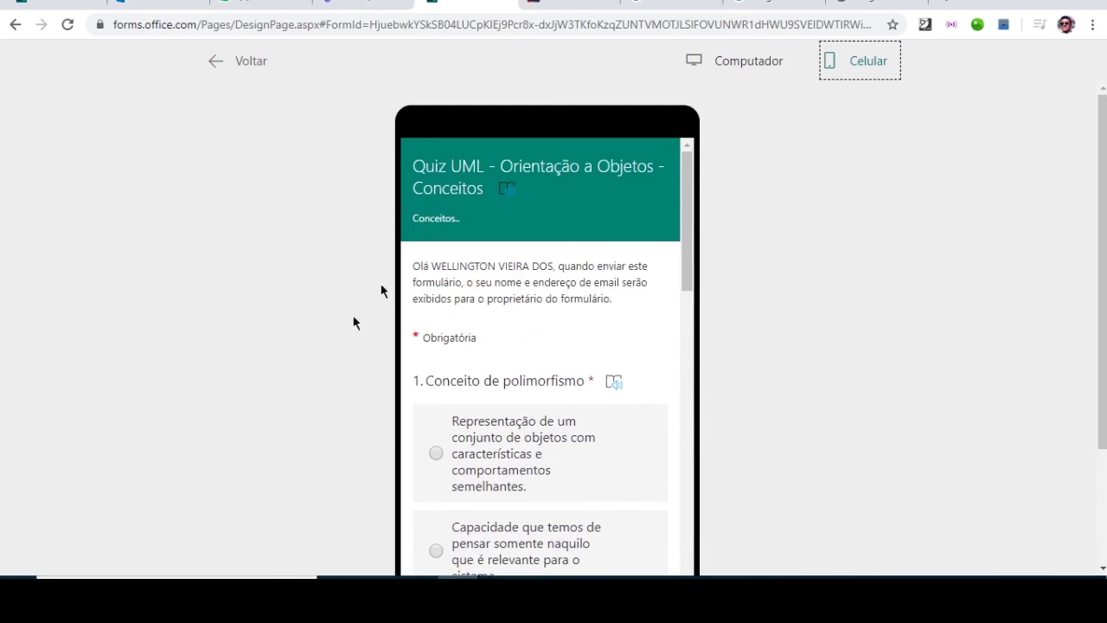
left_click(228, 57)
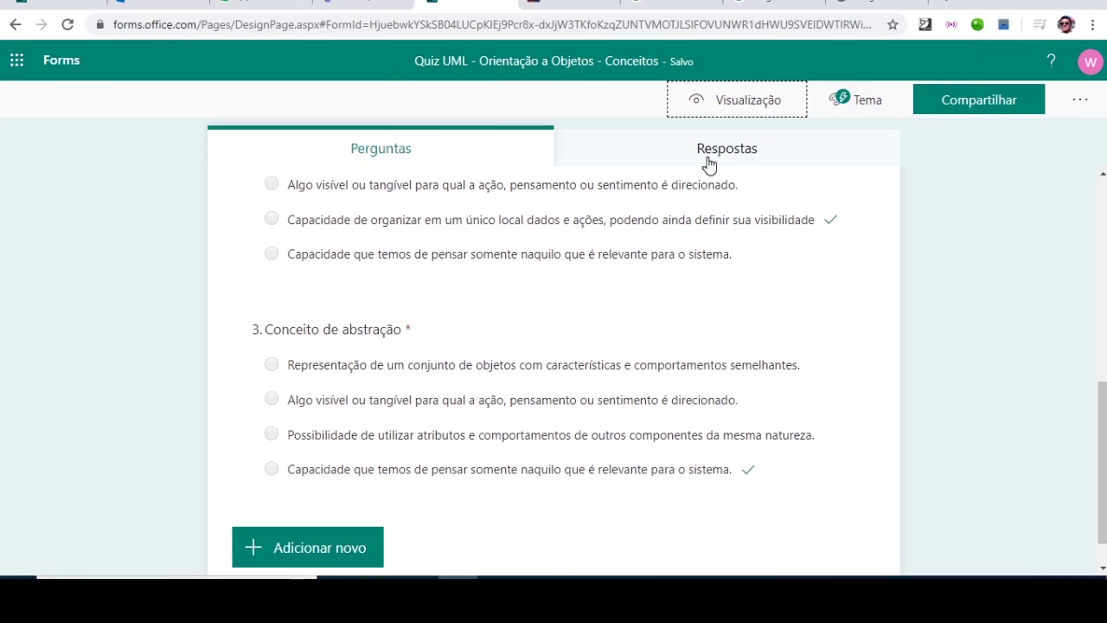
scroll(805, 314, "down", 1)
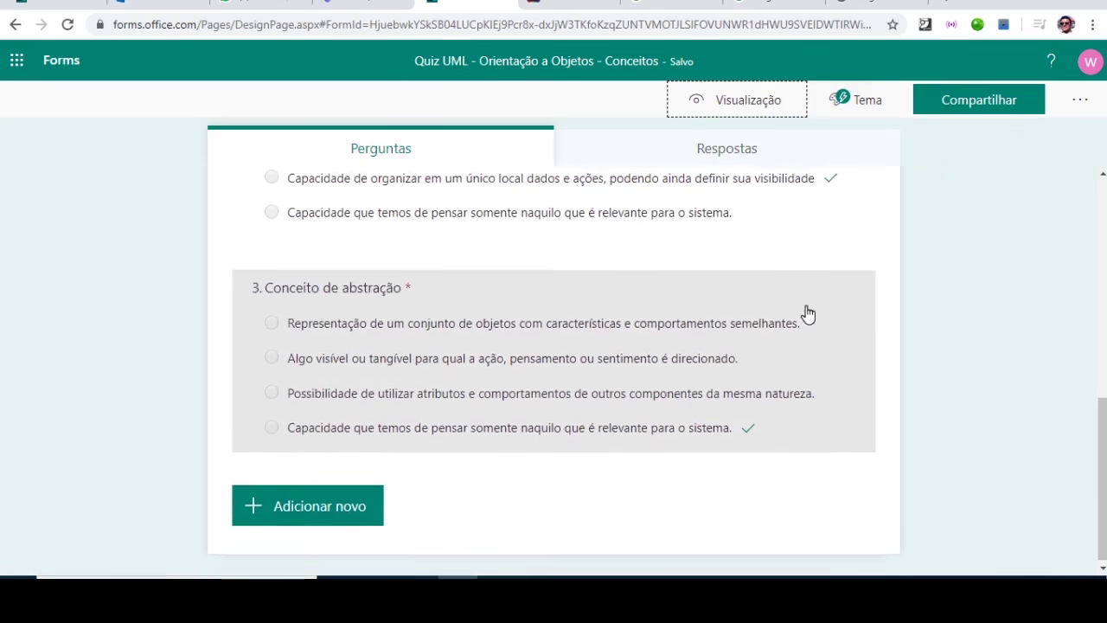
scroll(943, 364, "up", 3)
scroll(942, 352, "up", 5)
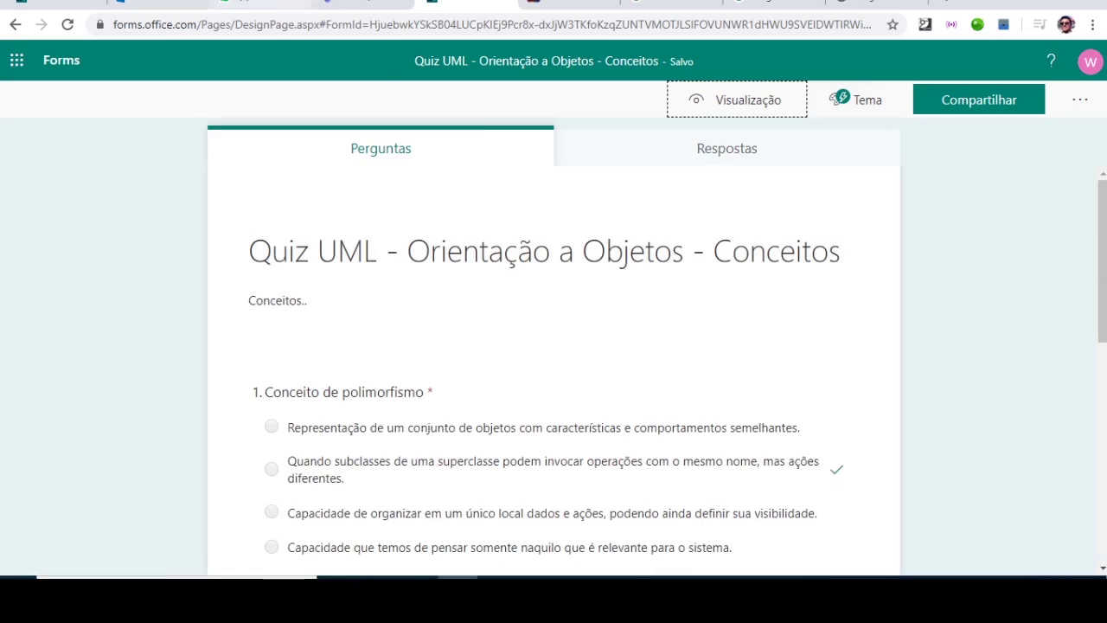
Switch to Microsoft Teams and create a new questionnaire assignment for Aula Teste from the form "Quiz UML - Orientação a Objetos - Conceitos"
left_click(361, 3)
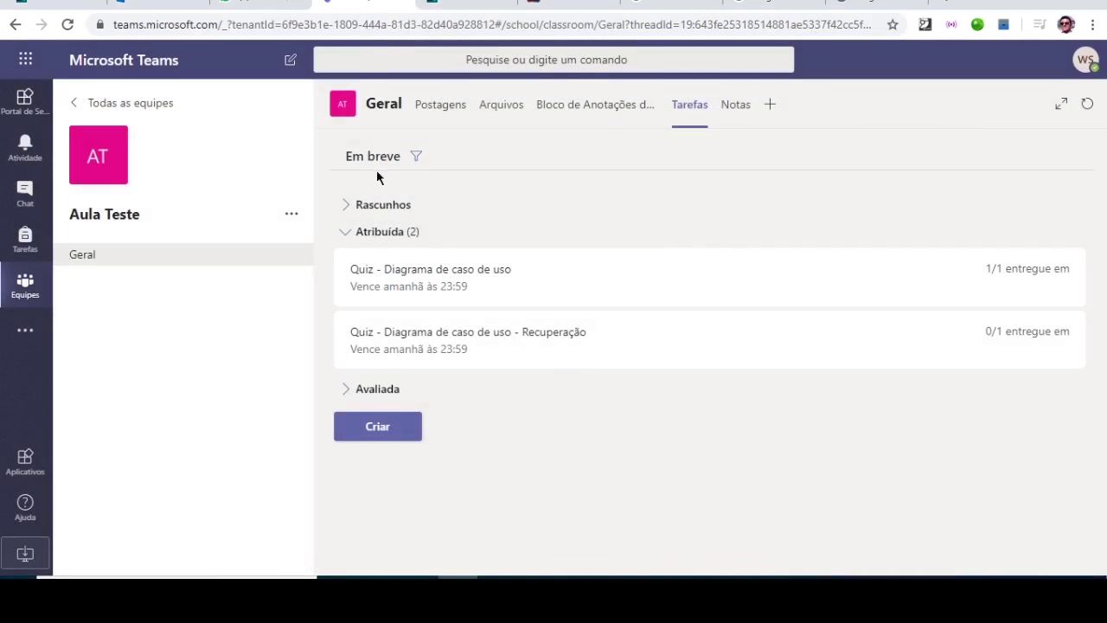
left_click(347, 206)
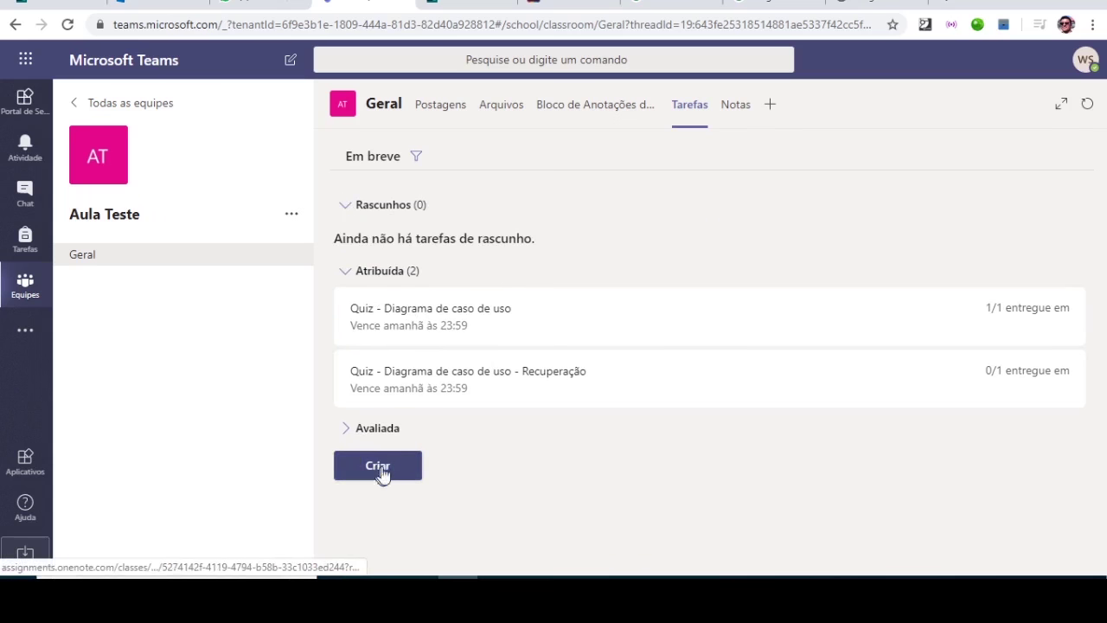
left_click(384, 467)
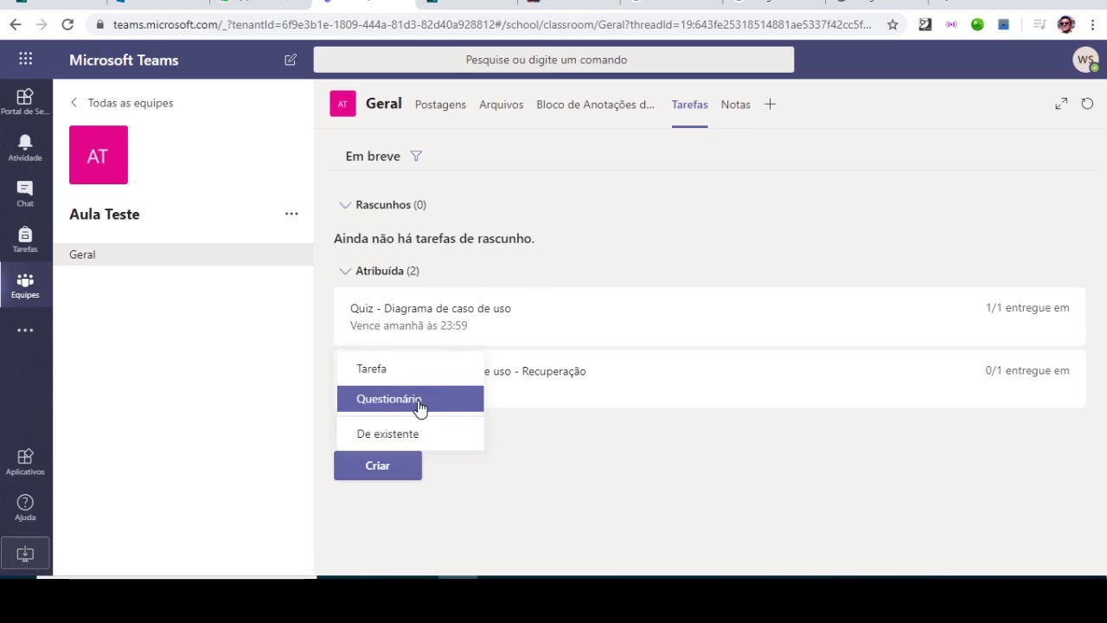
left_click(420, 409)
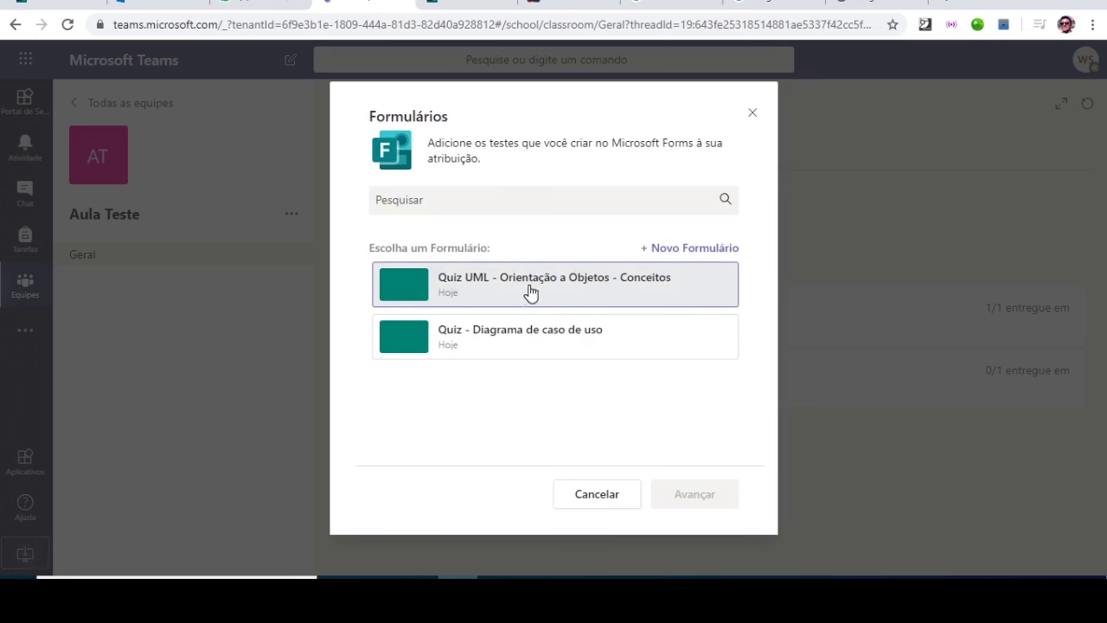
left_click(479, 297)
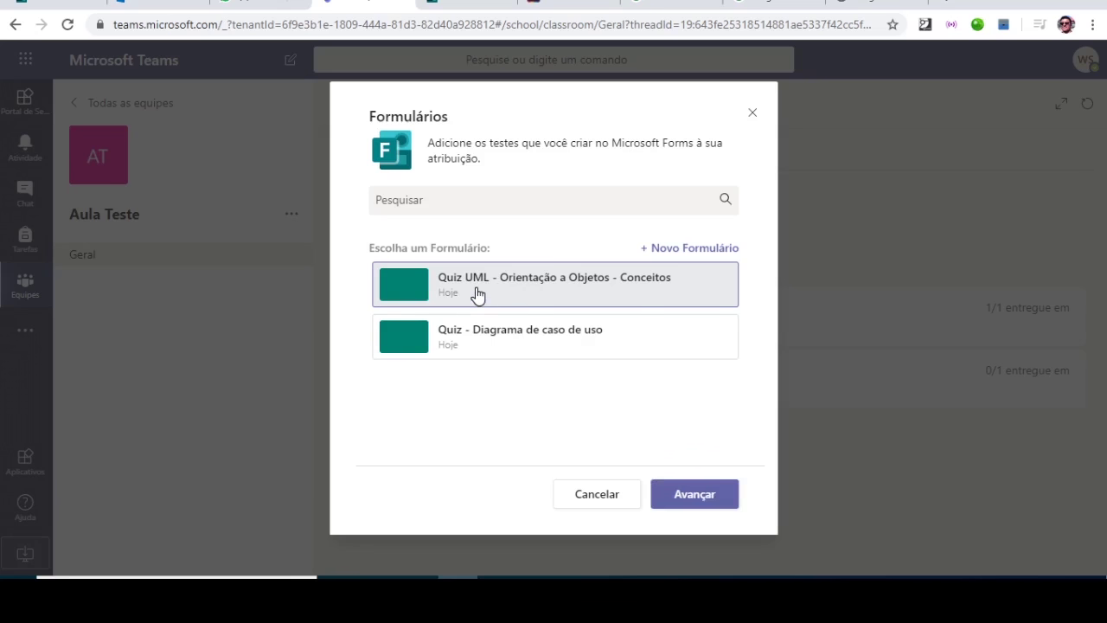
left_click(697, 503)
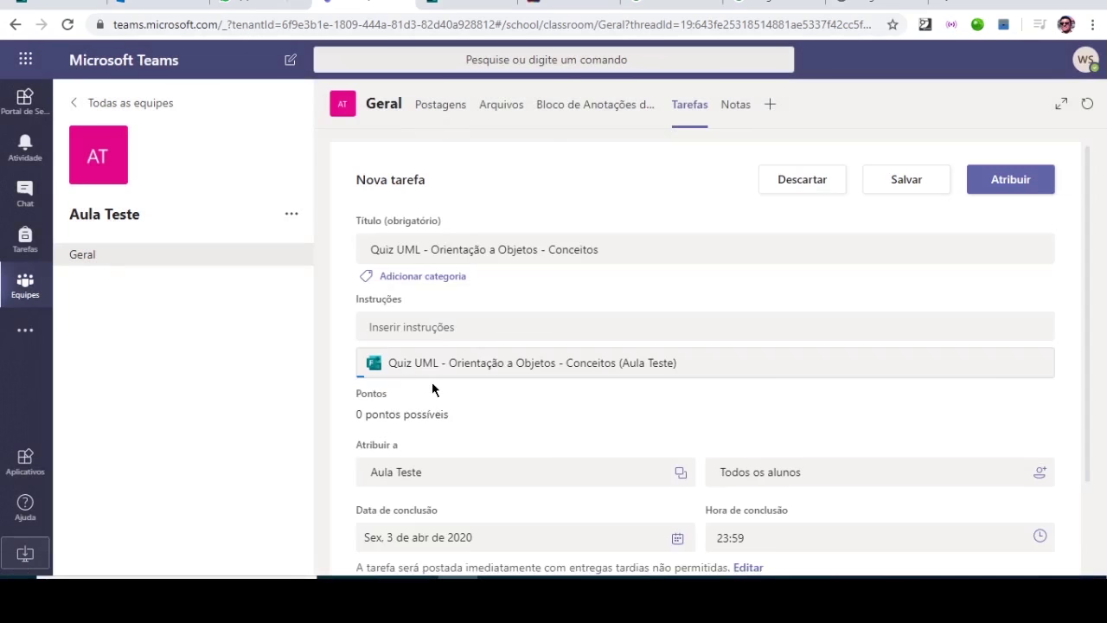
left_click(428, 330)
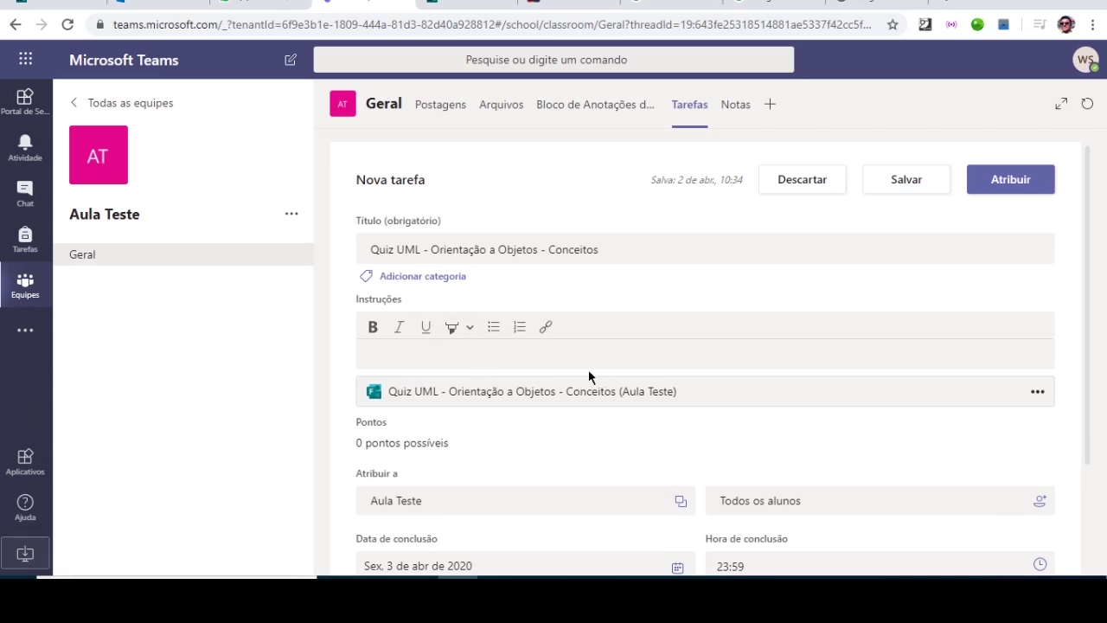
scroll(641, 341, "down", 1)
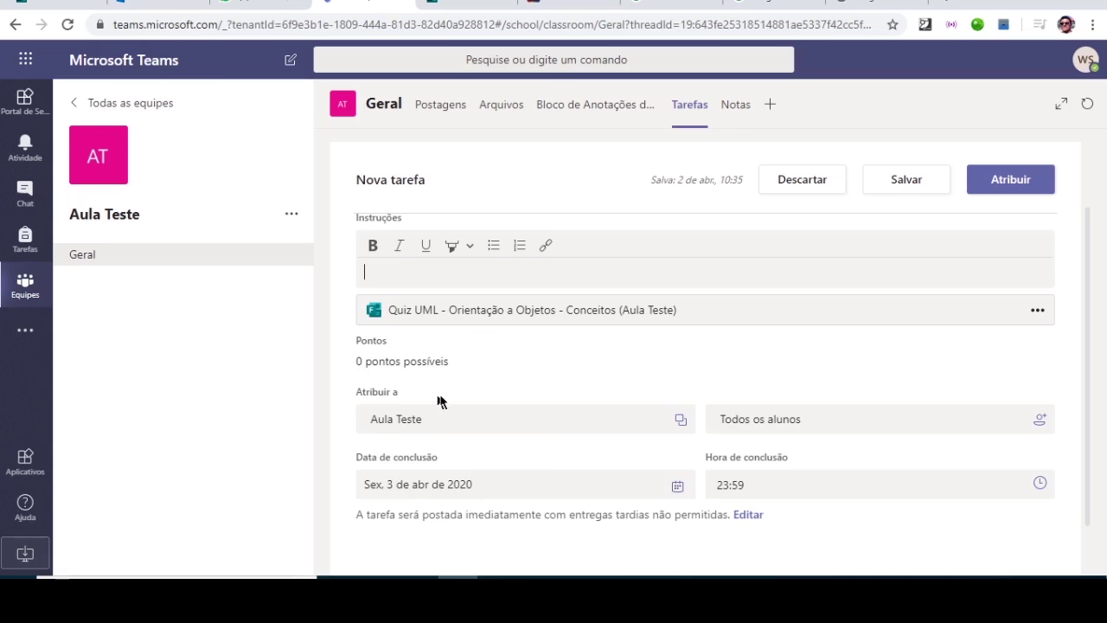
left_click(526, 422)
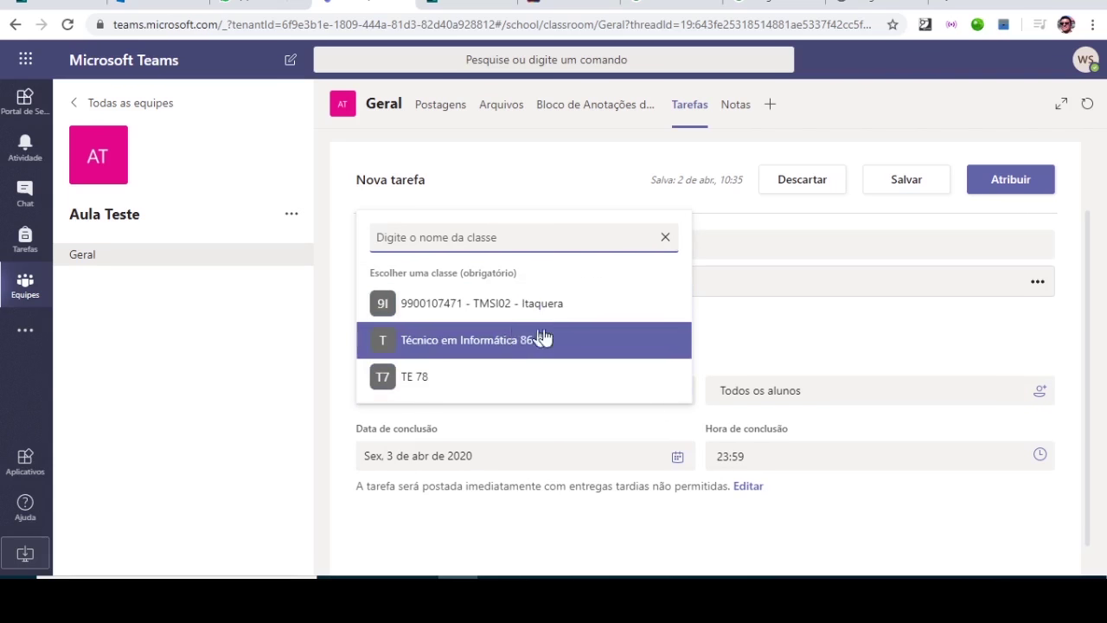
left_click(748, 329)
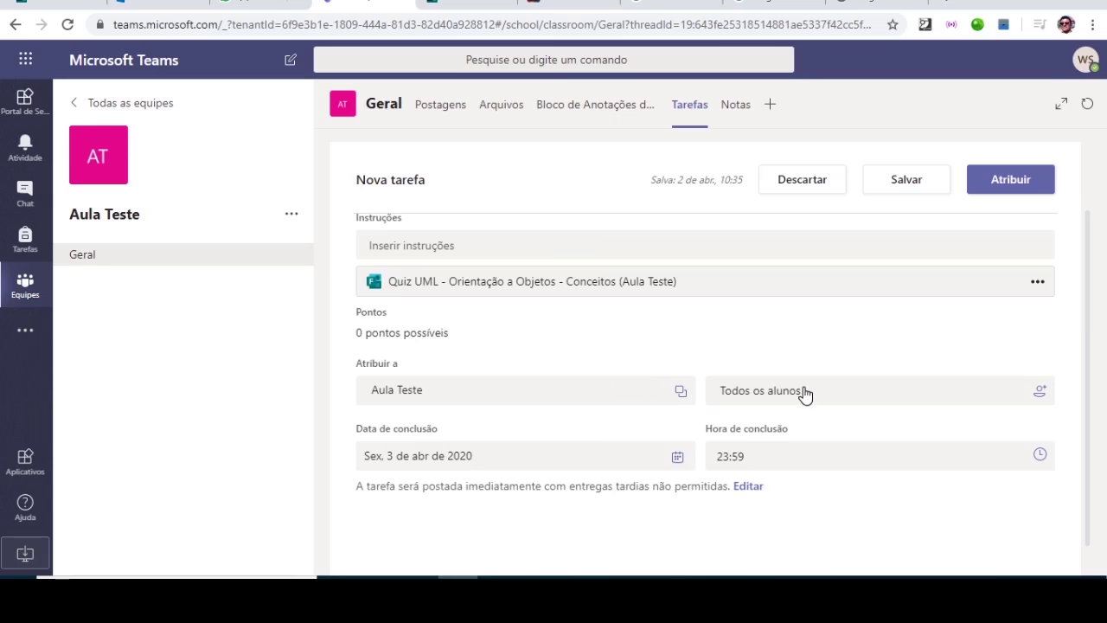
Restrict the new assignment's recipients from all students to only the first student listed in Aula Teste
left_click(862, 402)
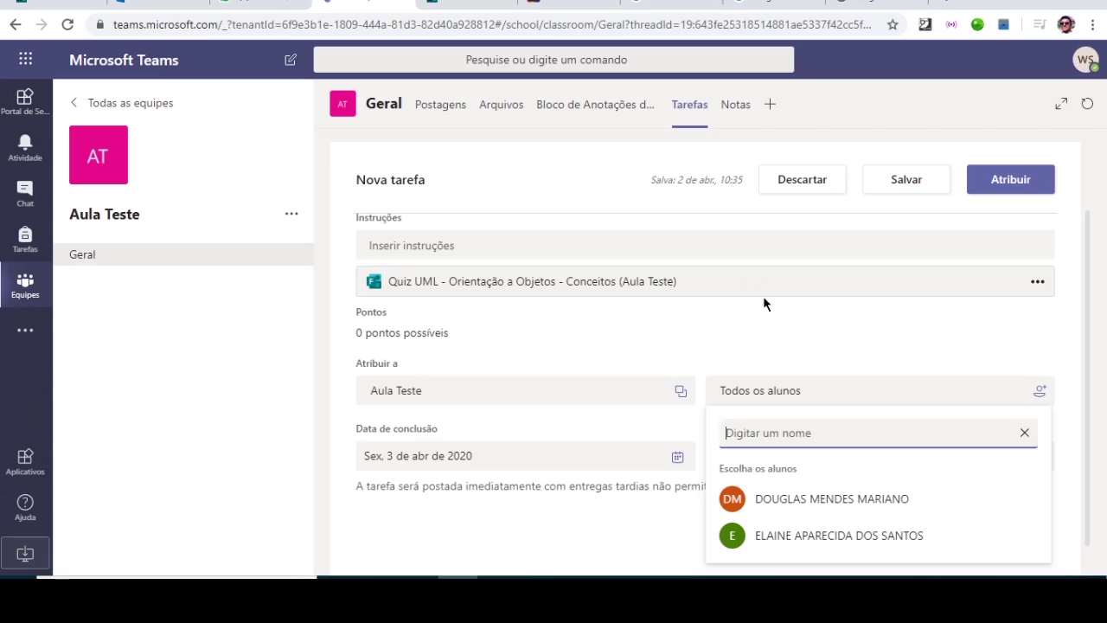
left_click(864, 502)
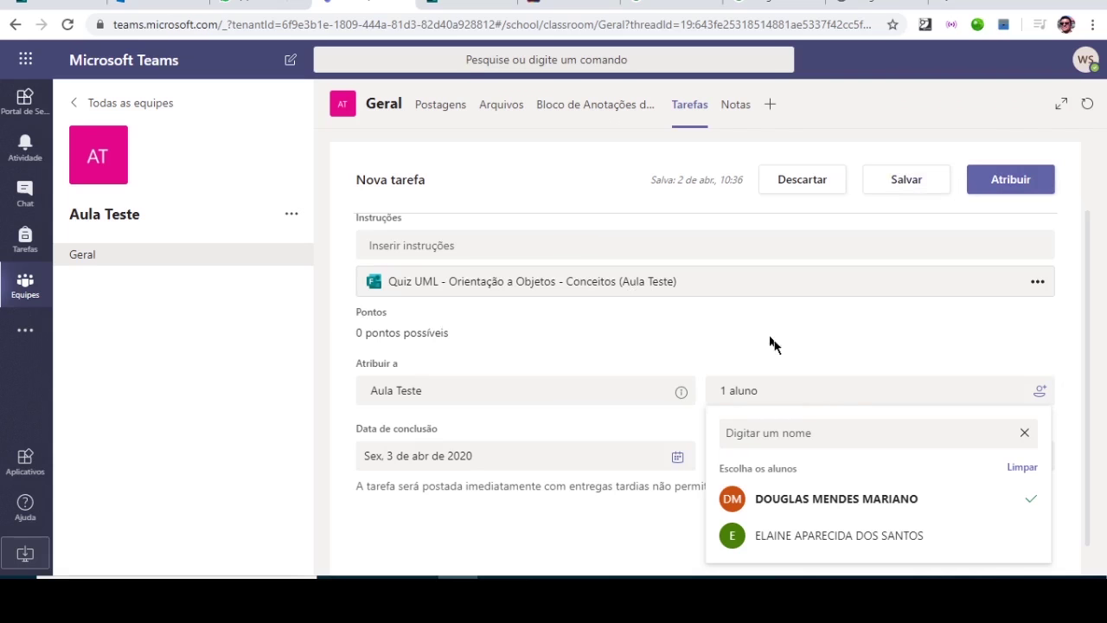
left_click(705, 336)
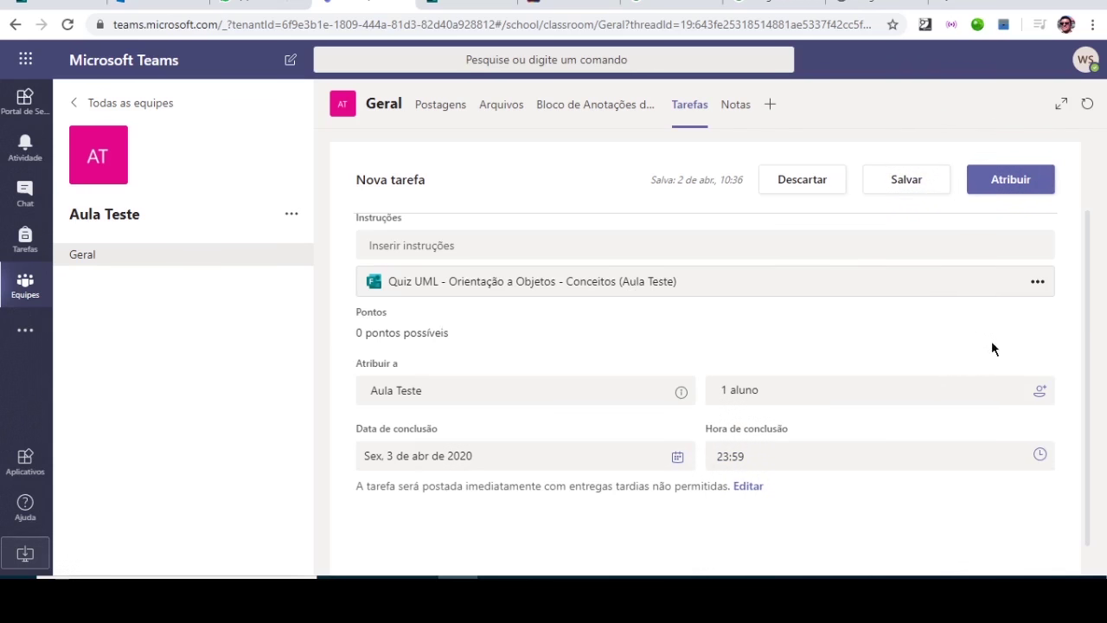
Set the assignment's due date to 2 April 2020 at 14:00 and assign the quiz
left_click(678, 461)
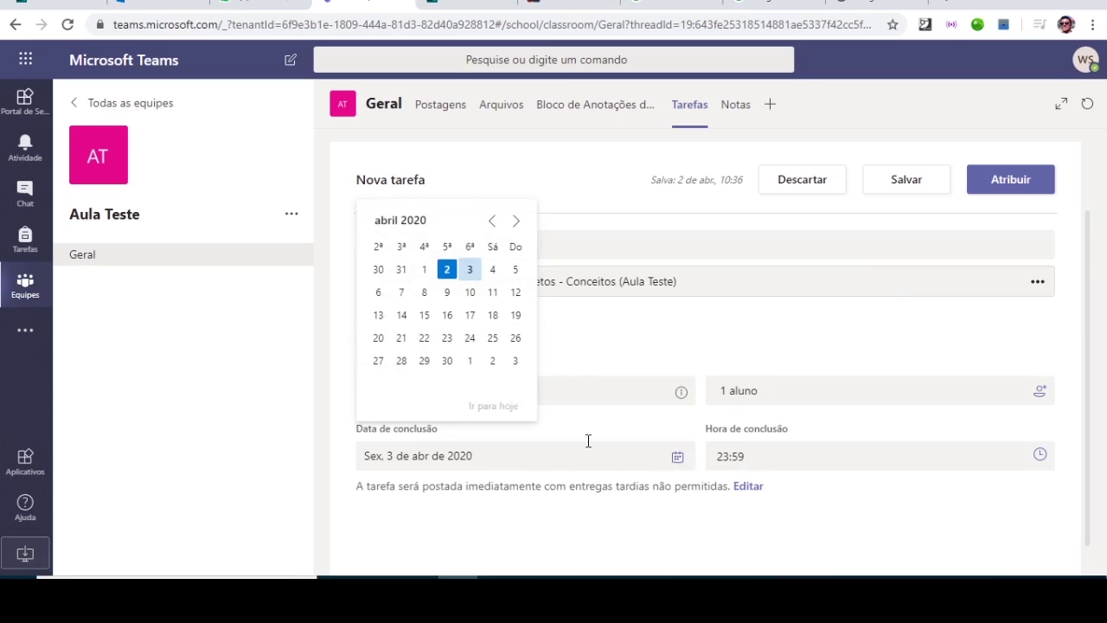
left_click(447, 271)
left_click(776, 458)
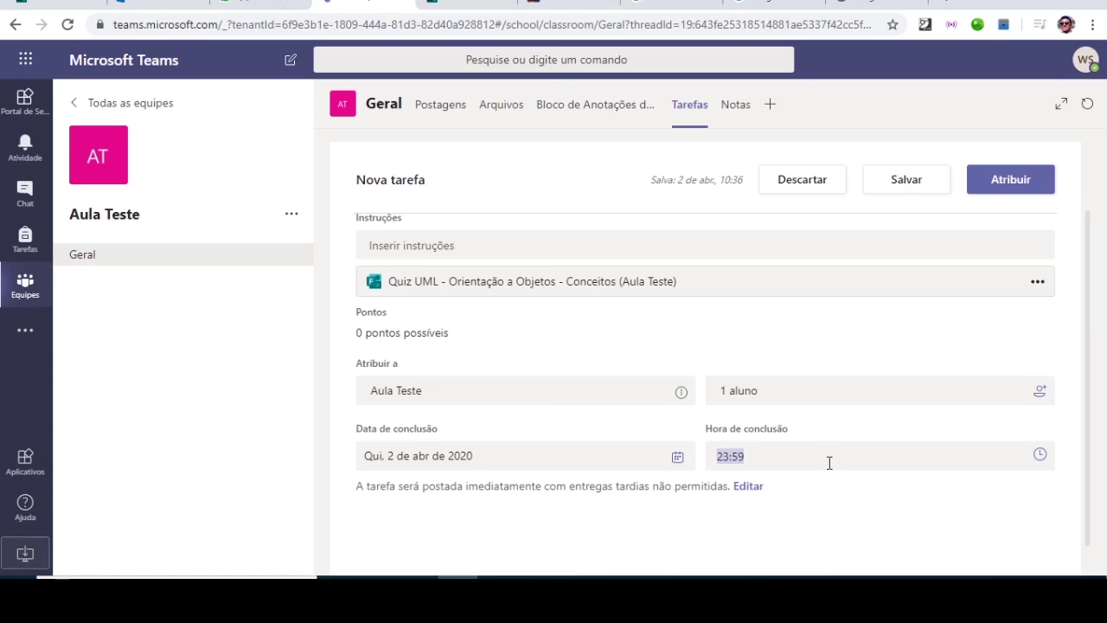
type("14:00")
scroll(686, 430, "up", 3)
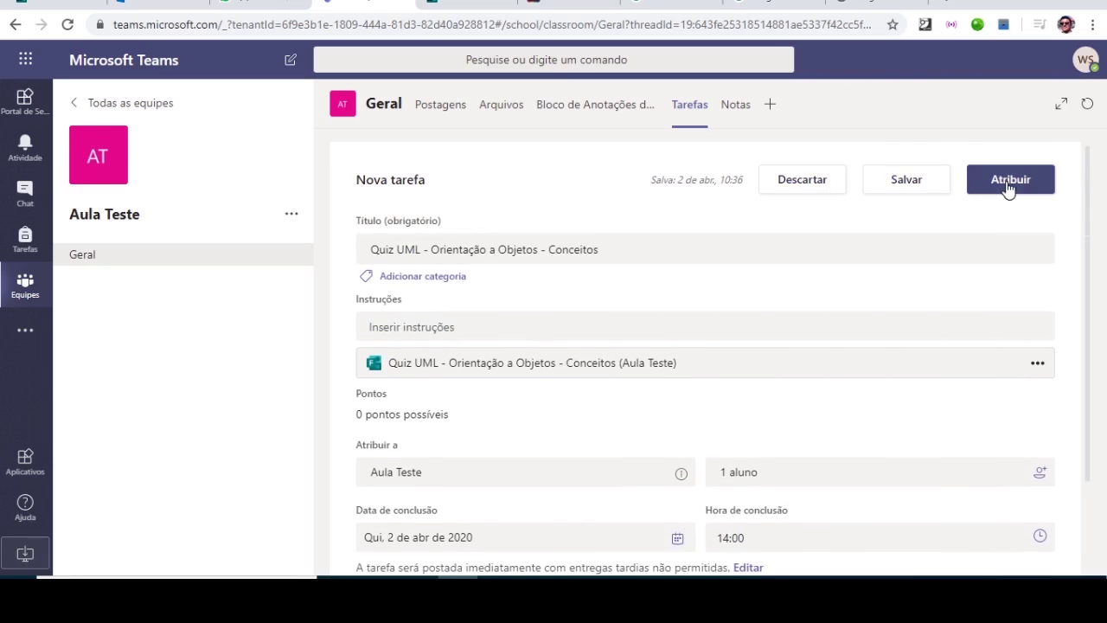
left_click(1007, 183)
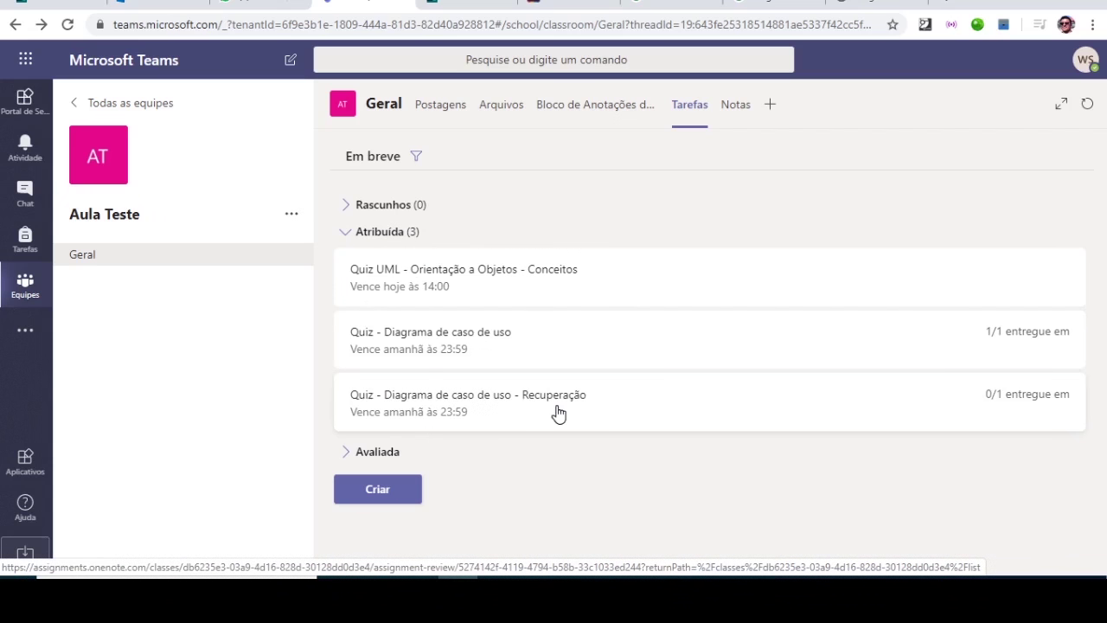
Check the submissions of "Quiz - Diagrama de caso de uso - Recuperação" and the graded submissions of "Quiz - Diagrama de caso de uso"
left_click(516, 403)
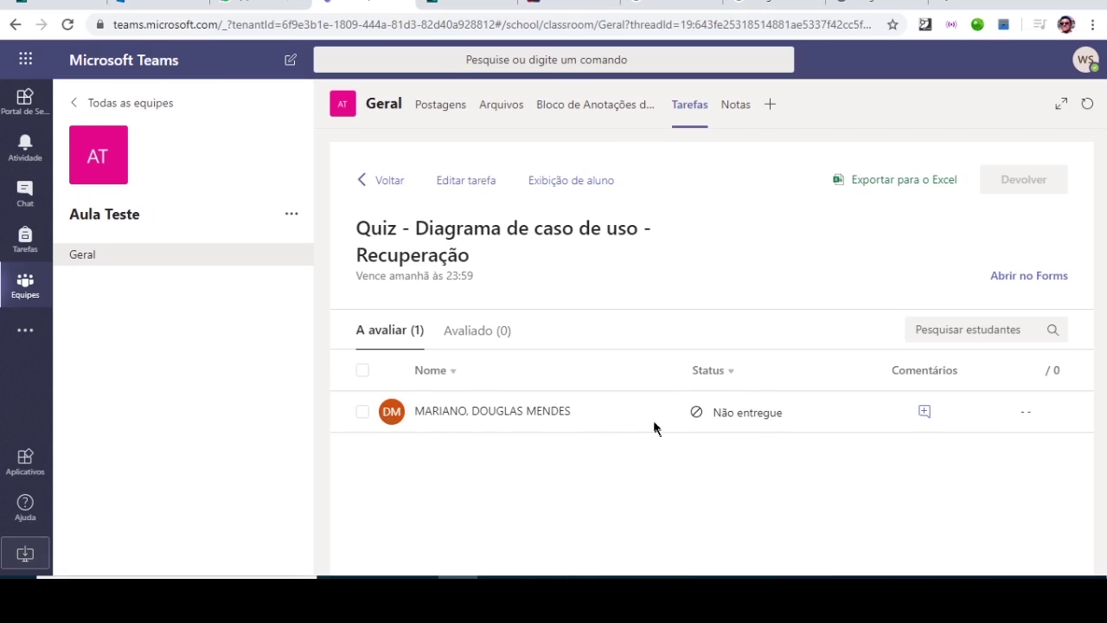
left_click(389, 182)
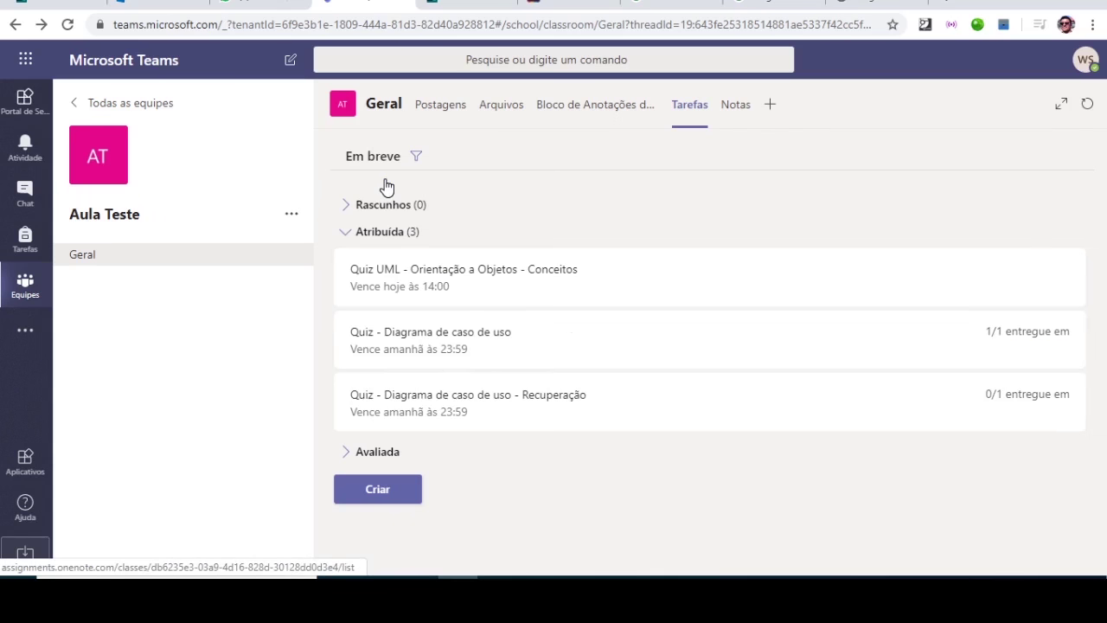
left_click(549, 338)
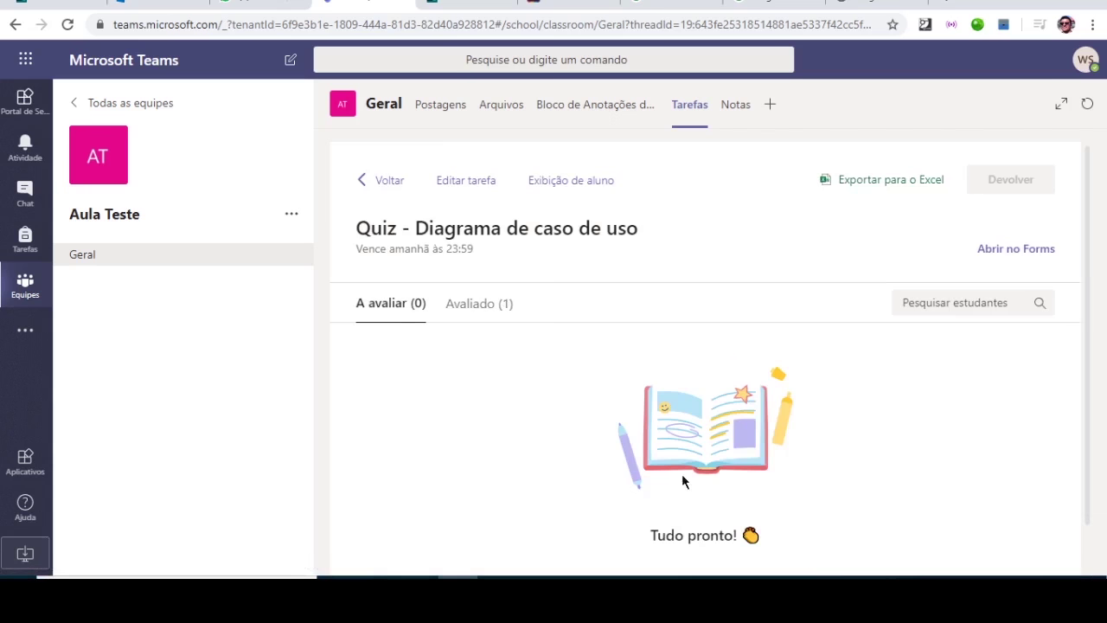
left_click(481, 314)
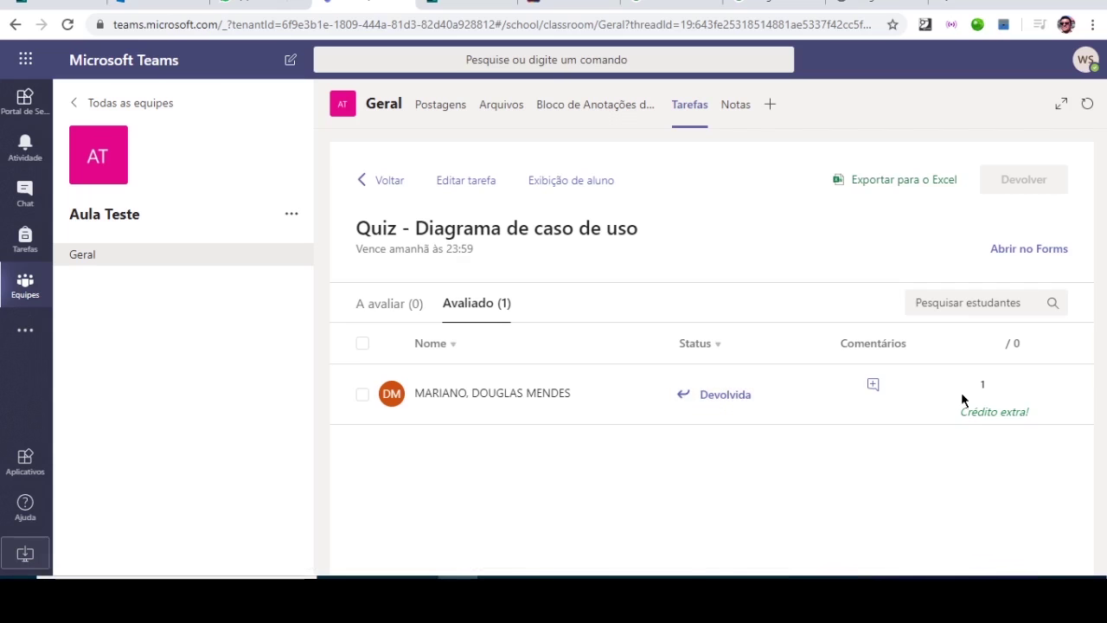
Open the student's returned quiz response and review the feedback, answers and points across all five questions
left_click(722, 401)
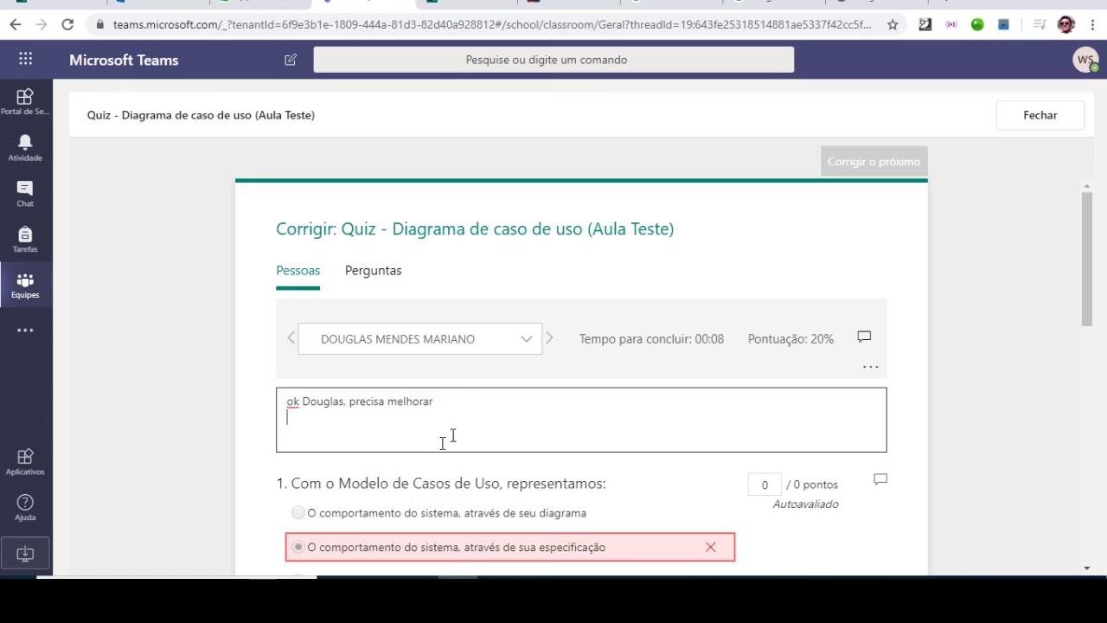
scroll(650, 395, "down", 4)
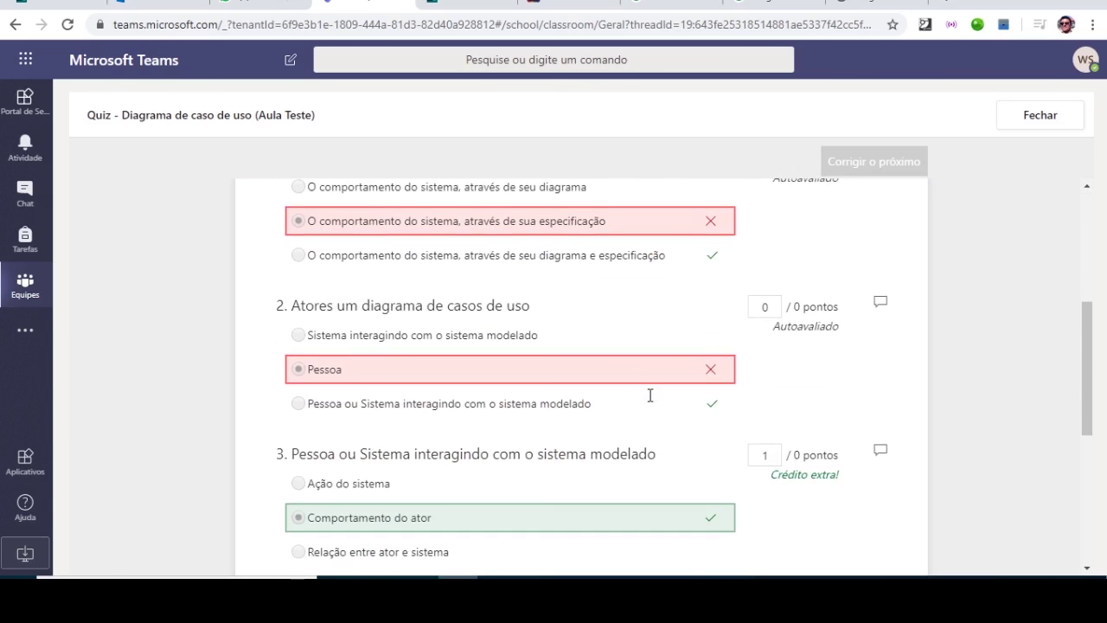
scroll(650, 396, "down", 2)
scroll(650, 396, "down", 2)
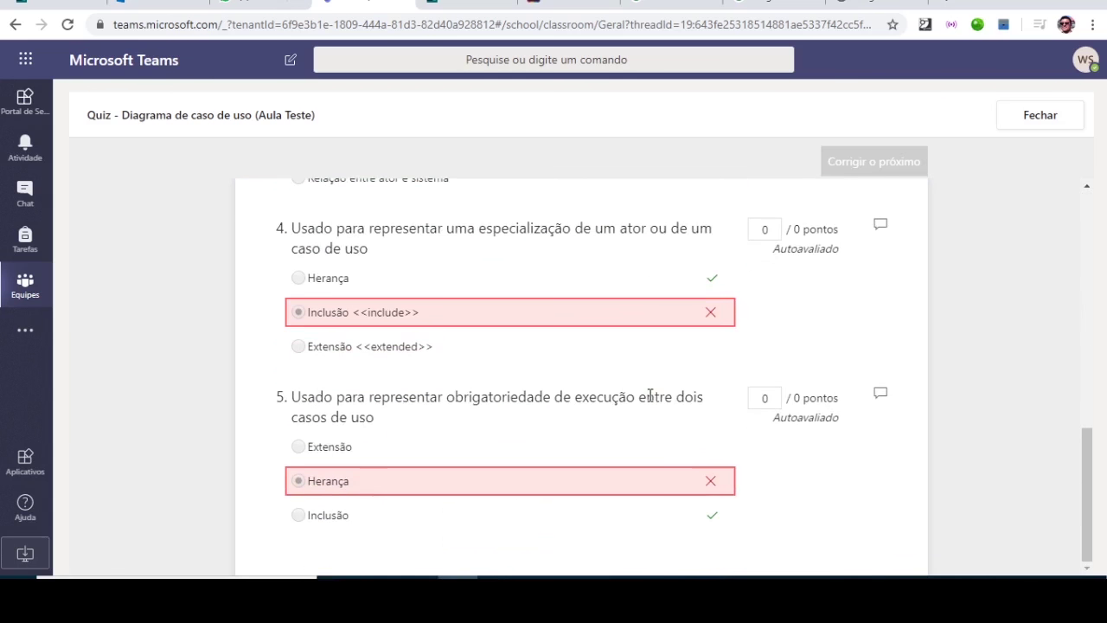
scroll(650, 395, "up", 3)
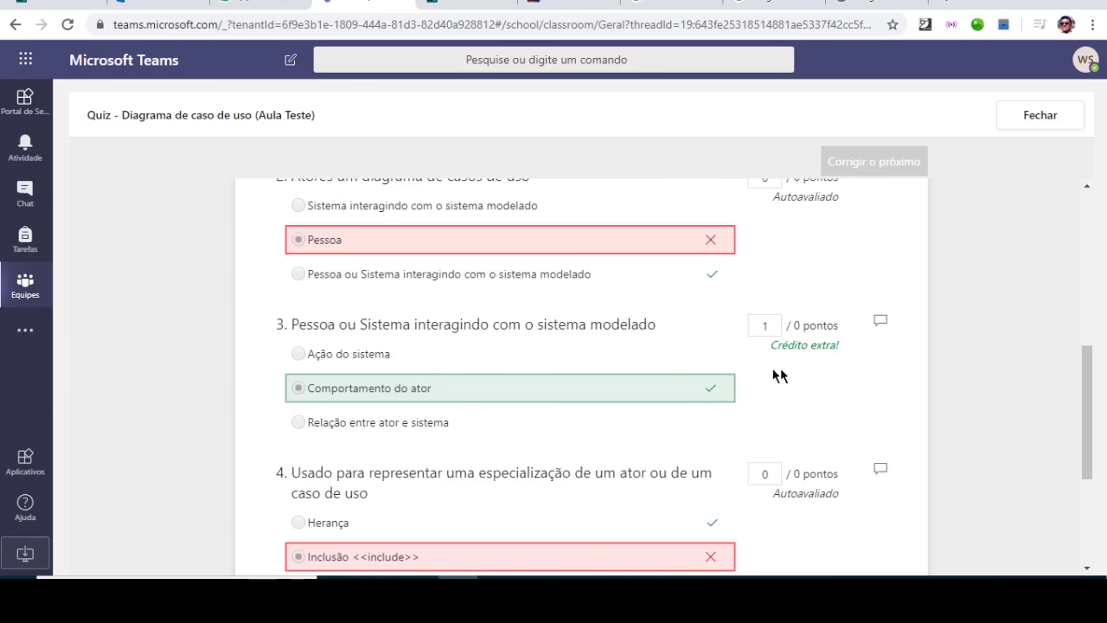
scroll(796, 304, "up", 3)
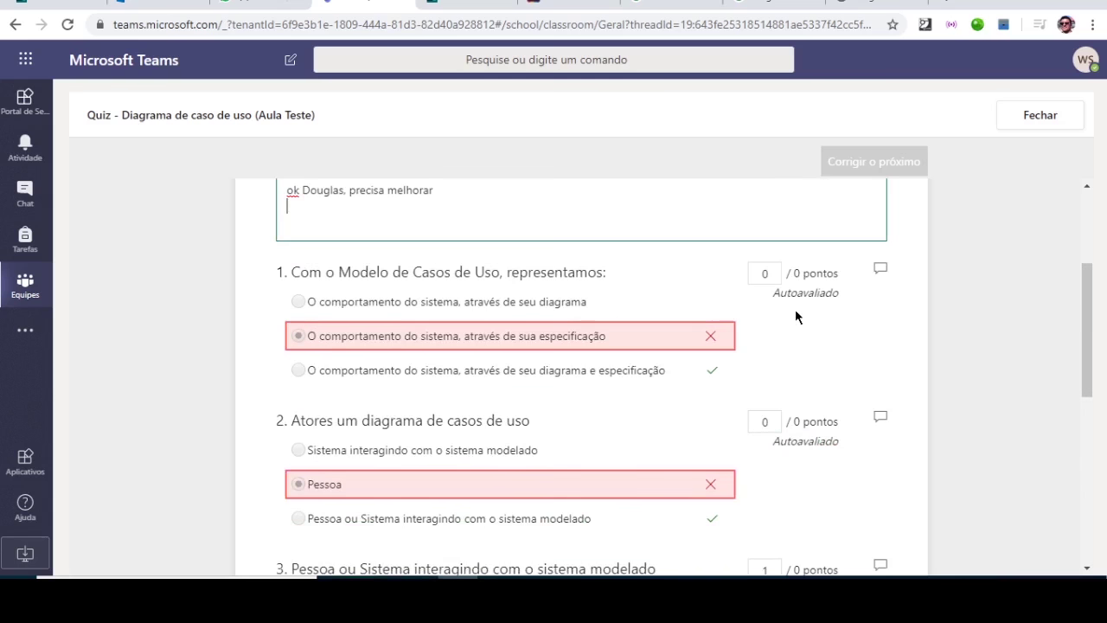
scroll(796, 307, "up", 3)
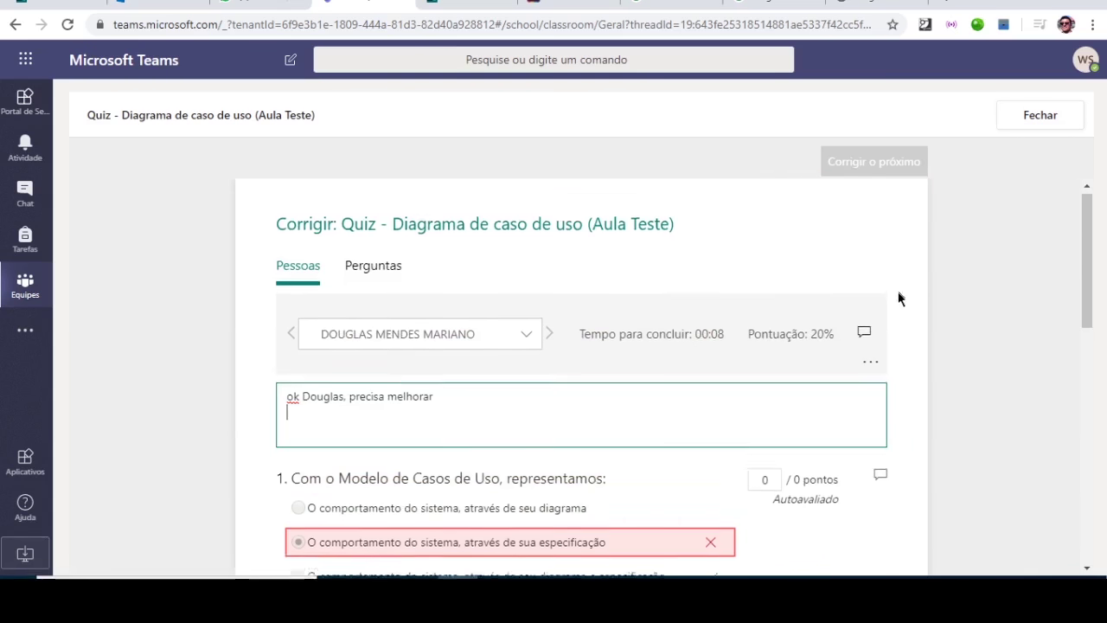
scroll(897, 297, "down", 3)
scroll(898, 299, "up", 3)
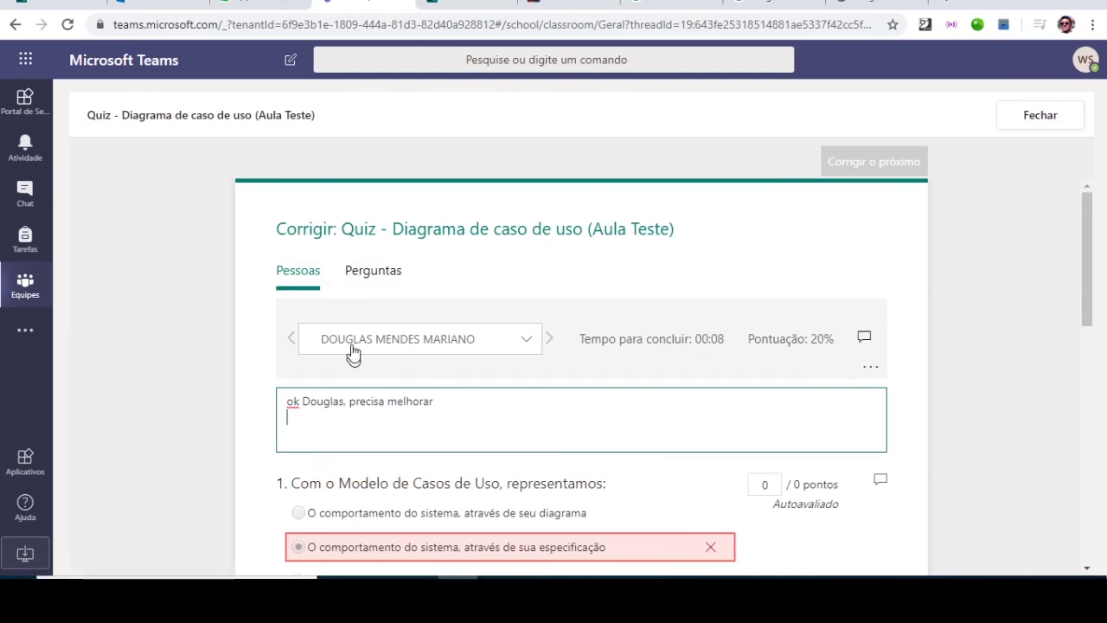
scroll(406, 356, "down", 2)
scroll(797, 294, "up", 2)
Examine the response's additional options, completion time and question scores, and close it to return to the graded submissions
left_click(871, 370)
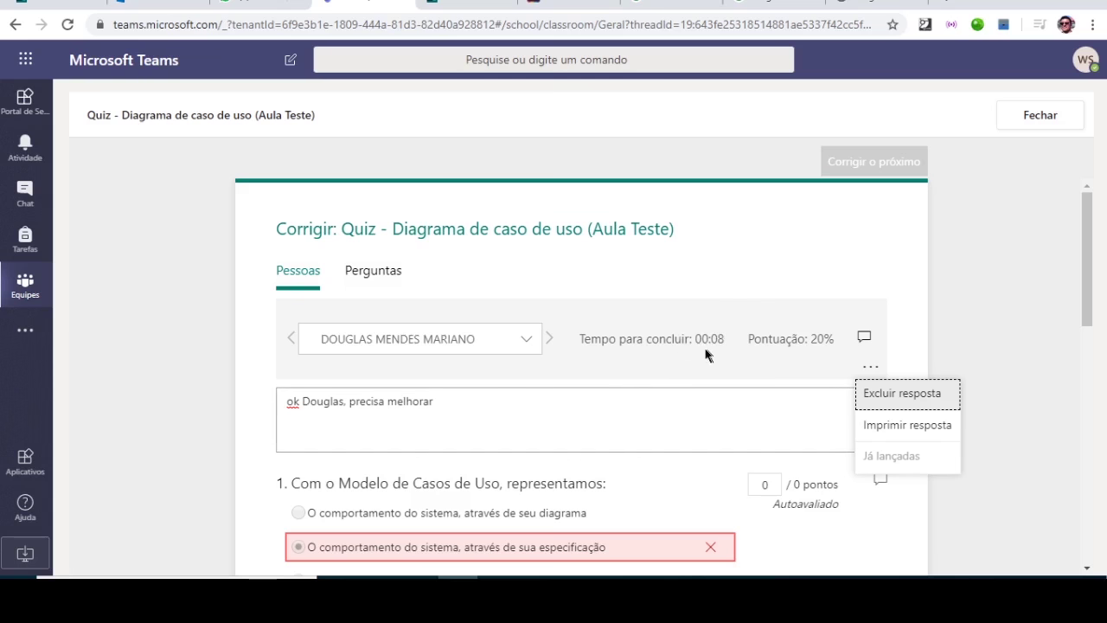
left_click(733, 375)
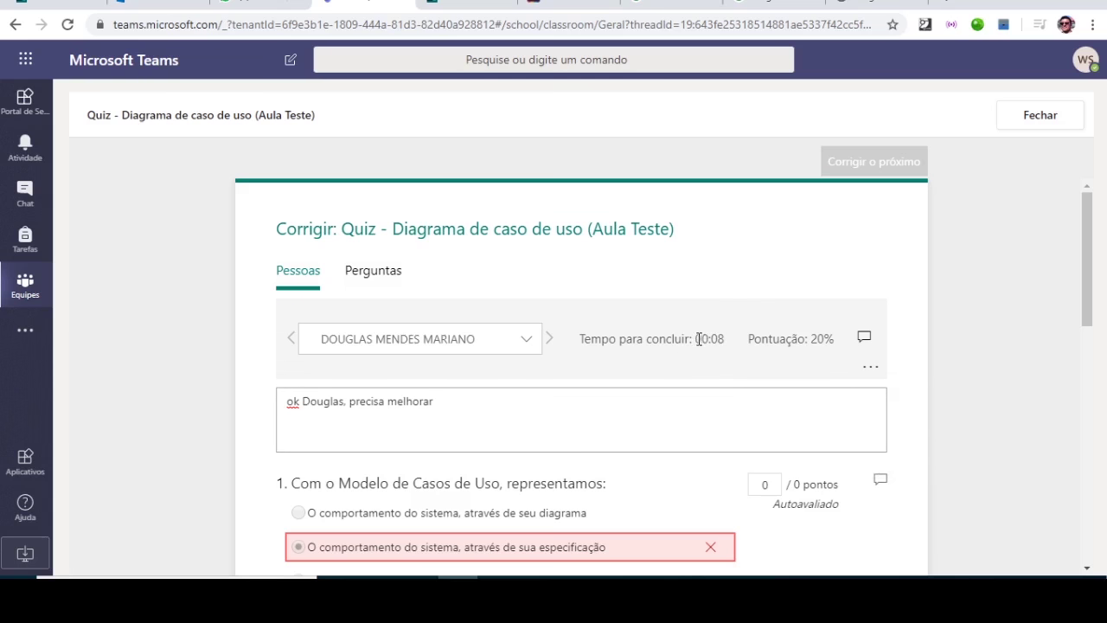
left_click_drag(697, 339, 722, 344)
scroll(850, 365, "down", 3)
scroll(773, 349, "up", 2)
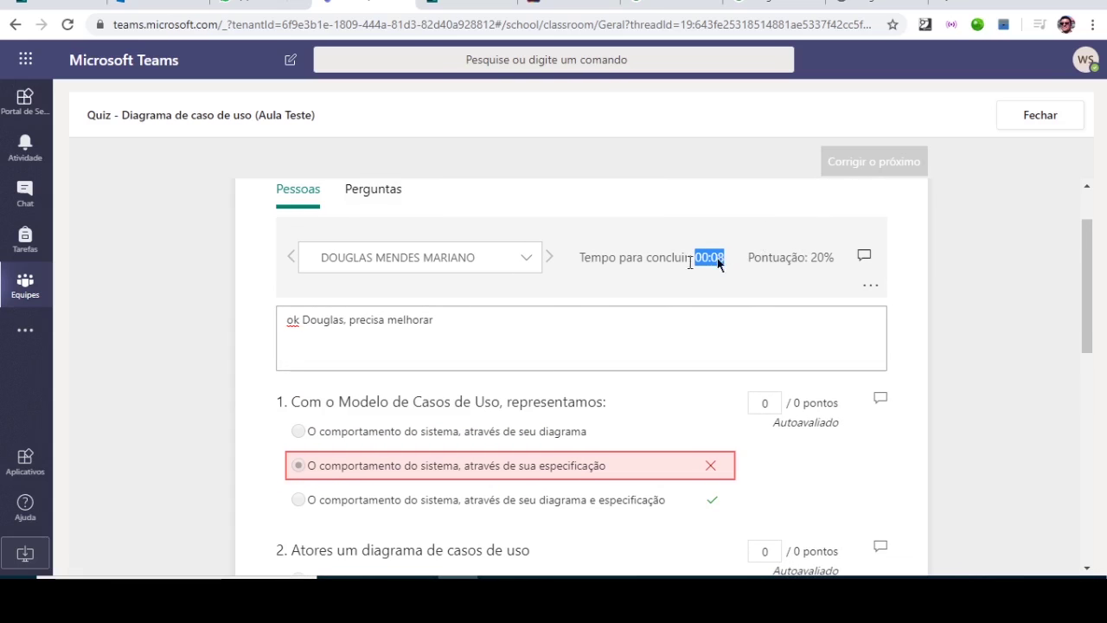
scroll(749, 302, "down", 5)
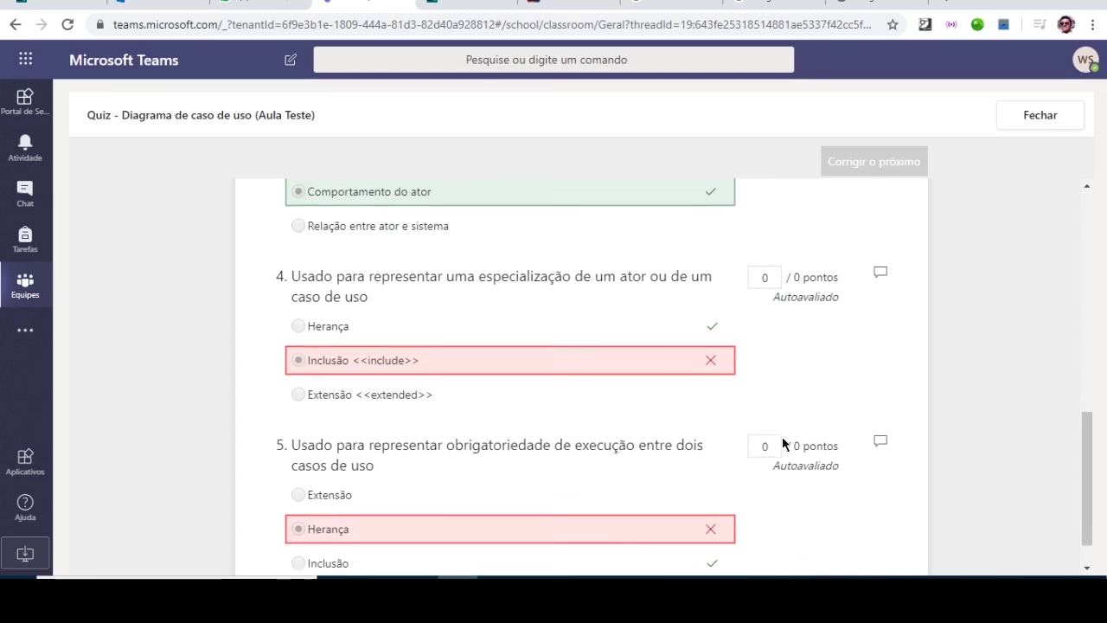
scroll(778, 433, "up", 6)
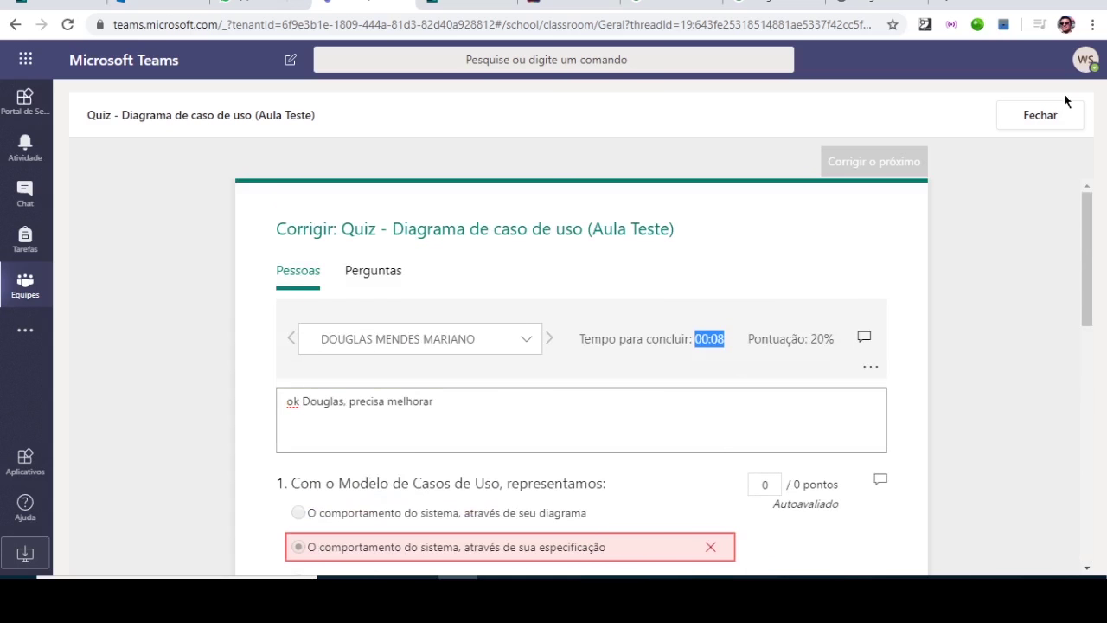
left_click(1032, 126)
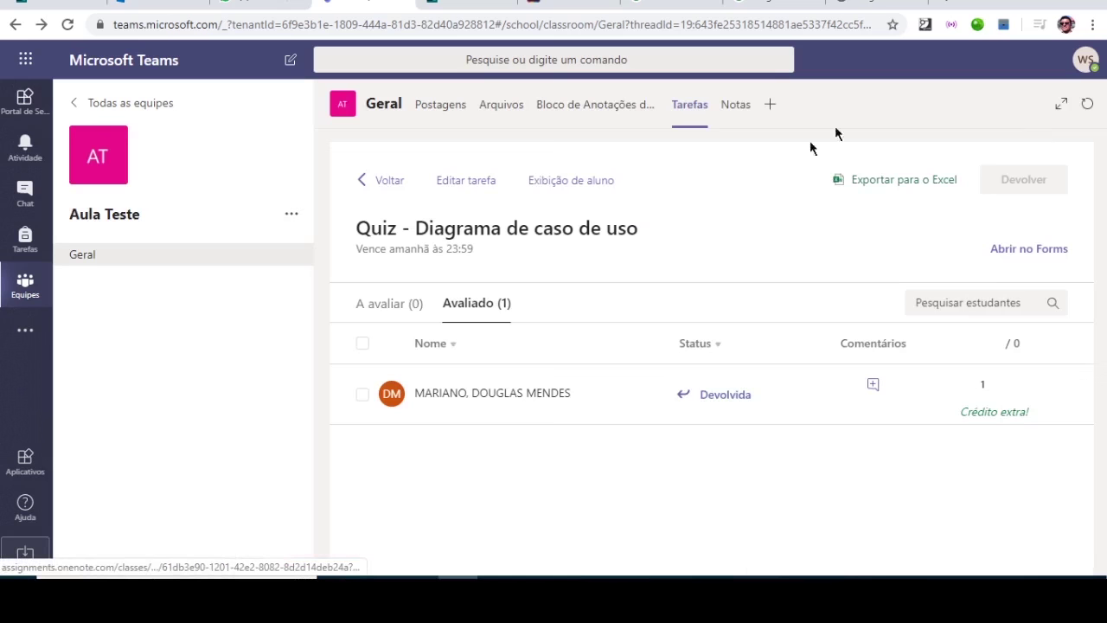